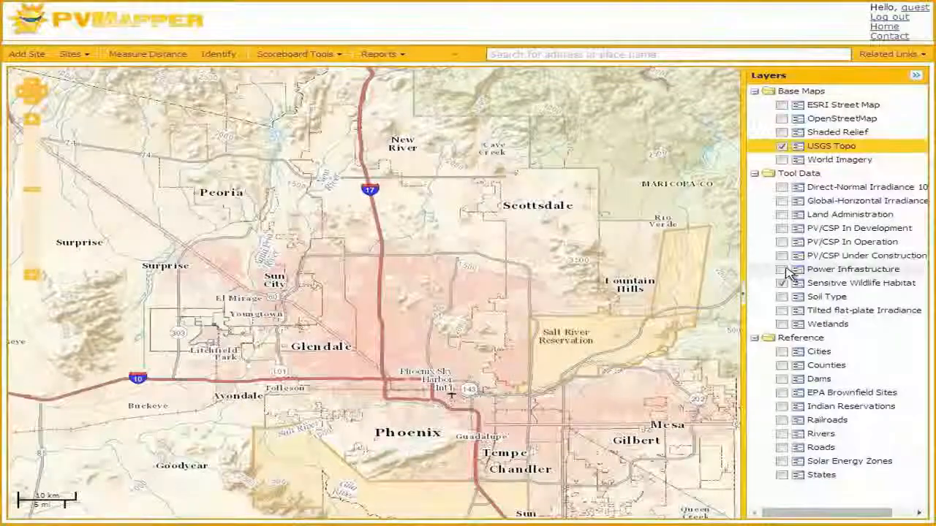
Show the Power Infrastructure layer and locate the transmission line junction and substation northeast of Magma
click(782, 270)
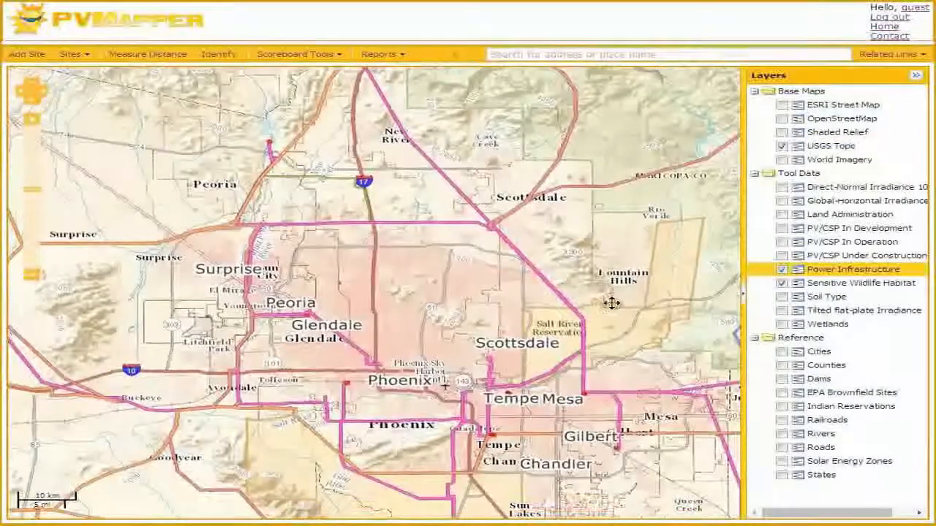
drag(612, 302, 463, 181)
scroll(463, 181, up, 2)
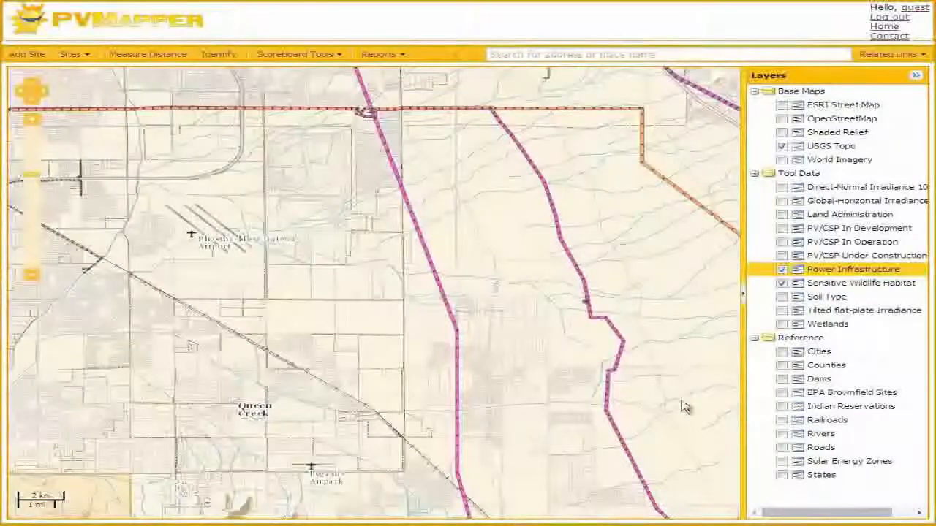
drag(680, 416, 472, 83)
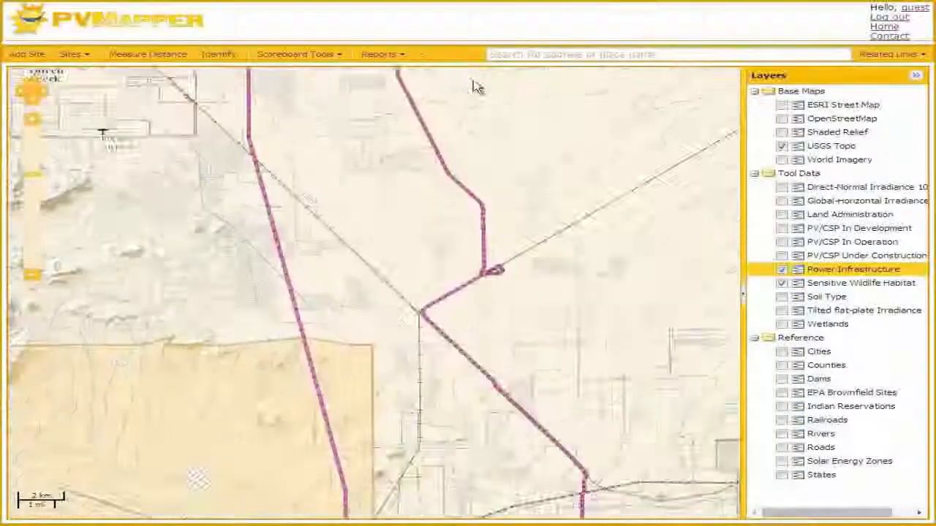
scroll(522, 278, up, 1)
scroll(499, 273, up, 1)
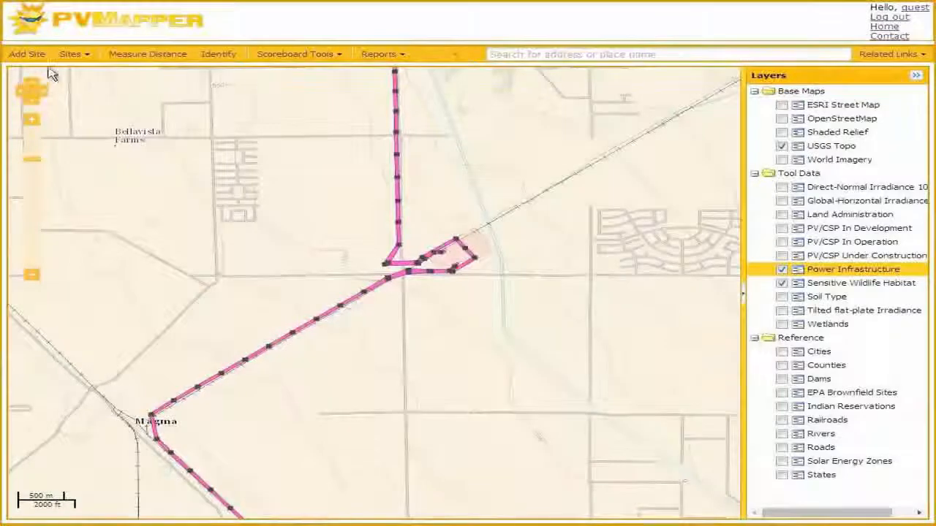
Add a rectangular site of about 0.45 sq mi just south of the substation northeast of Magma and save it as Site A
click(29, 56)
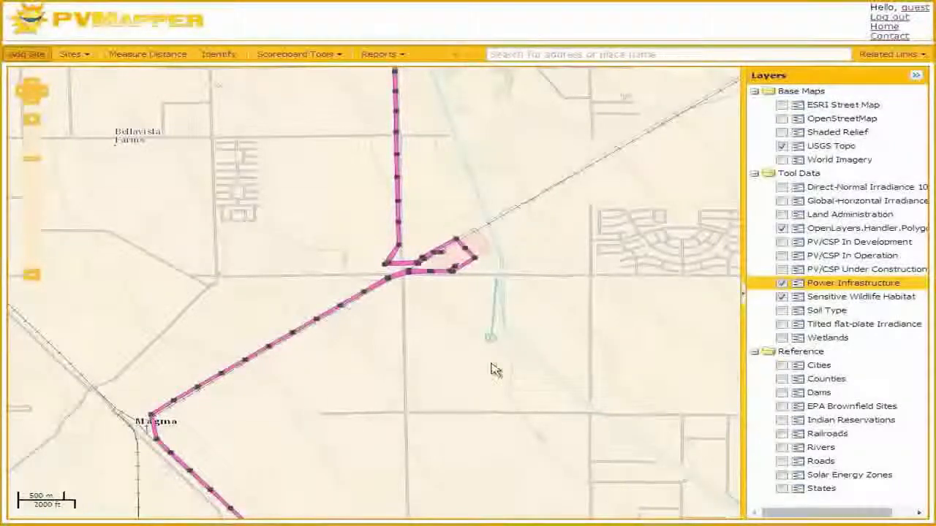
click(497, 409)
click(413, 408)
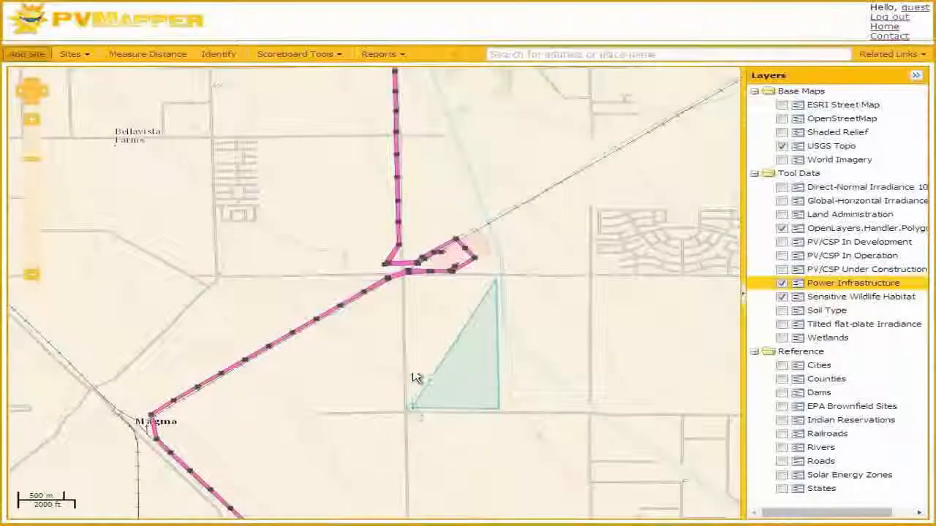
double_click(411, 281)
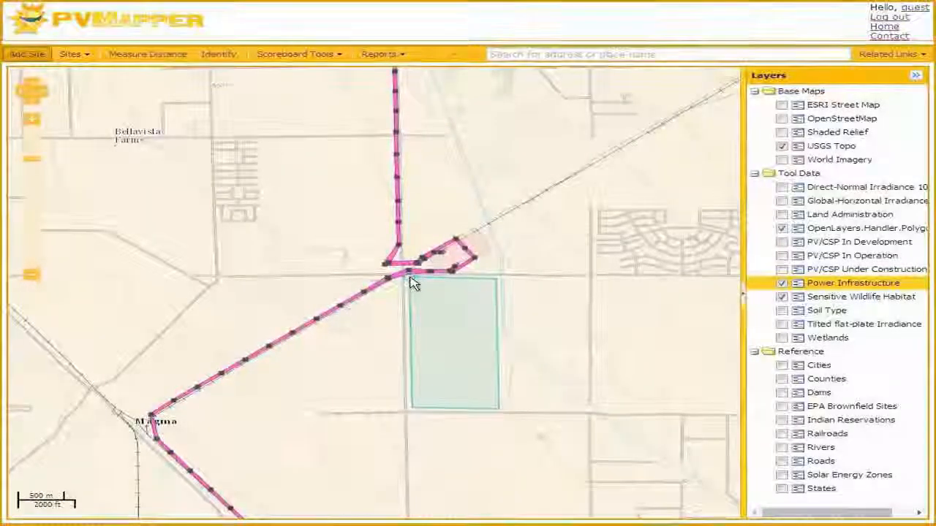
text(Site A)
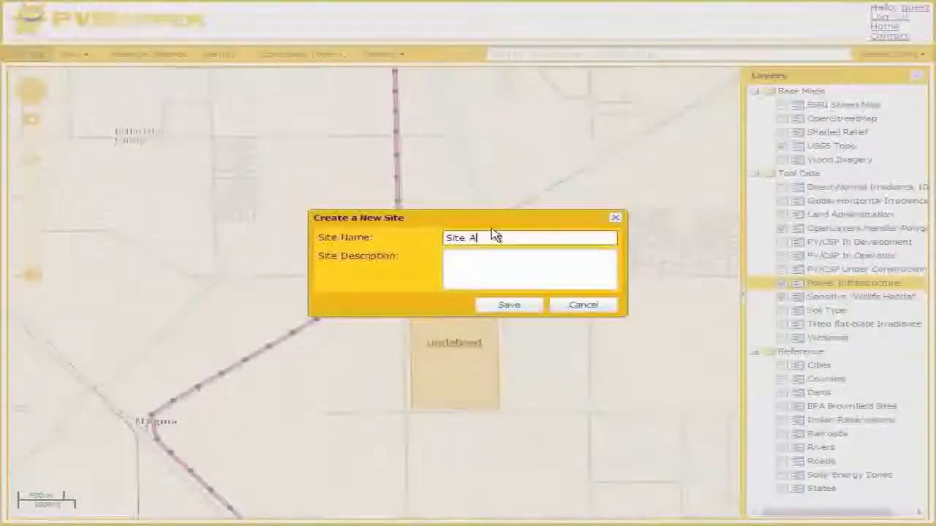
click(527, 305)
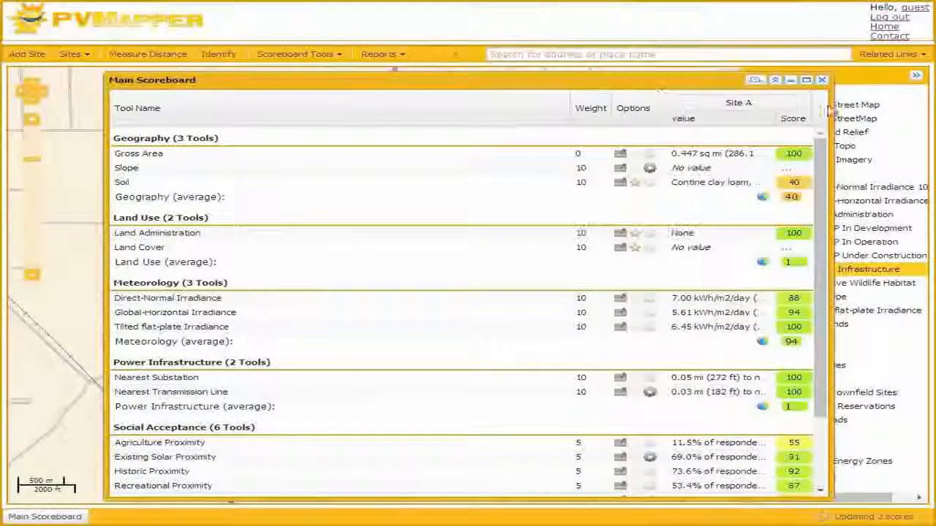
Narrow the Main Scoreboard and move it aside so that Site A can be seen on the map
drag(830, 117, 519, 118)
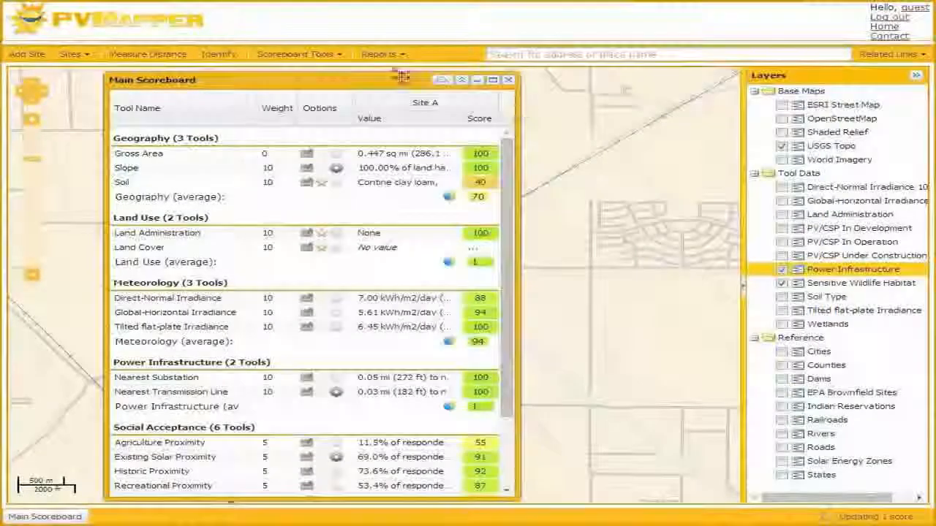
drag(402, 78, 314, 79)
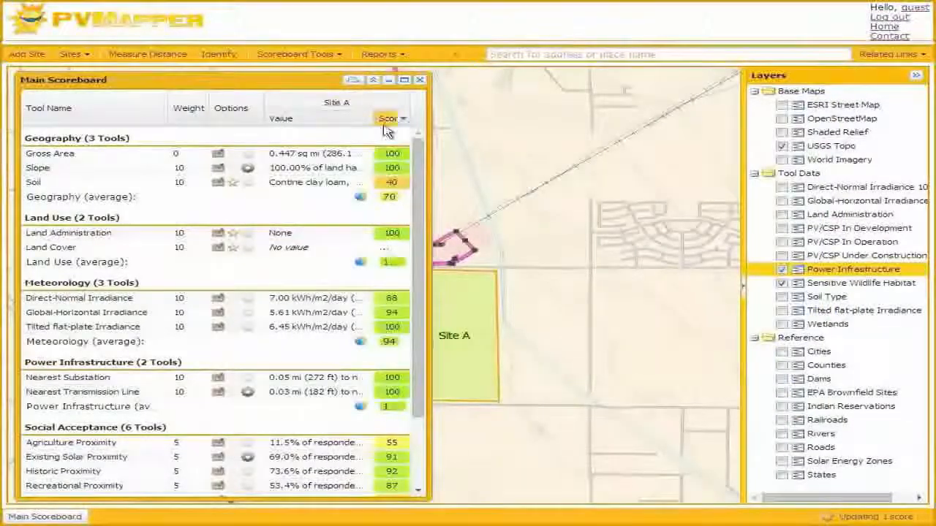
drag(432, 144, 668, 147)
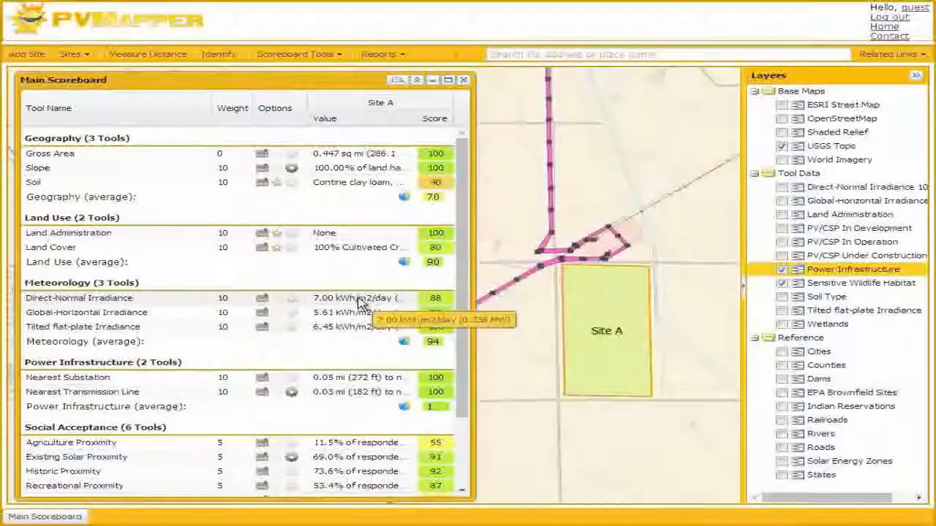
Review Site A's irradiance values and tool descriptions, check the Direct-Normal Irradiance layer's legend, and go on to the remaining scores
mouse_move(133, 306)
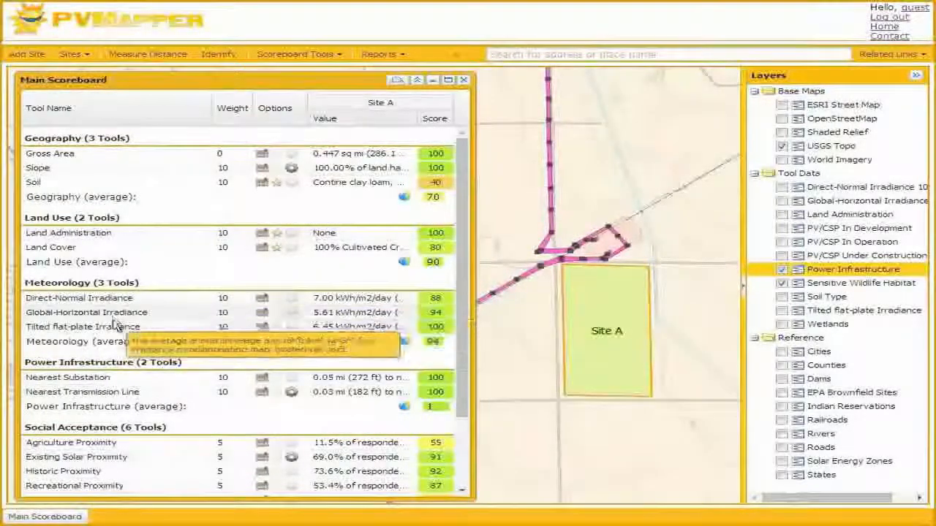
mouse_move(119, 332)
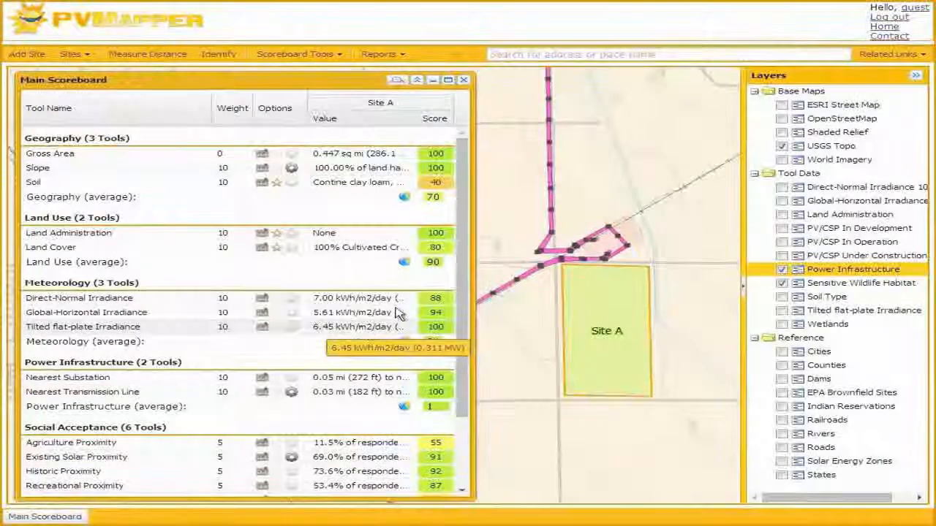
click(781, 188)
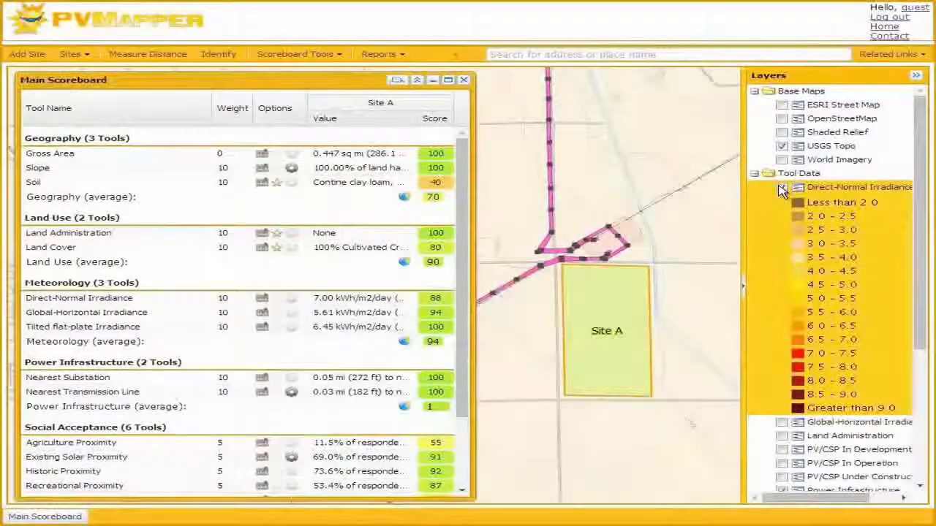
click(781, 189)
scroll(364, 285, down, 3)
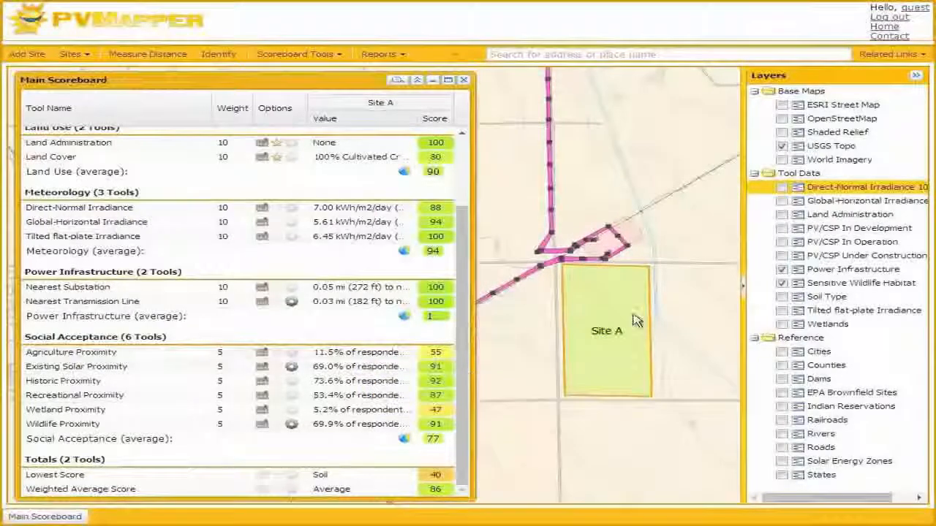
Switch the base map to World Imagery and collapse the layer list to widen the map around Site A
click(782, 160)
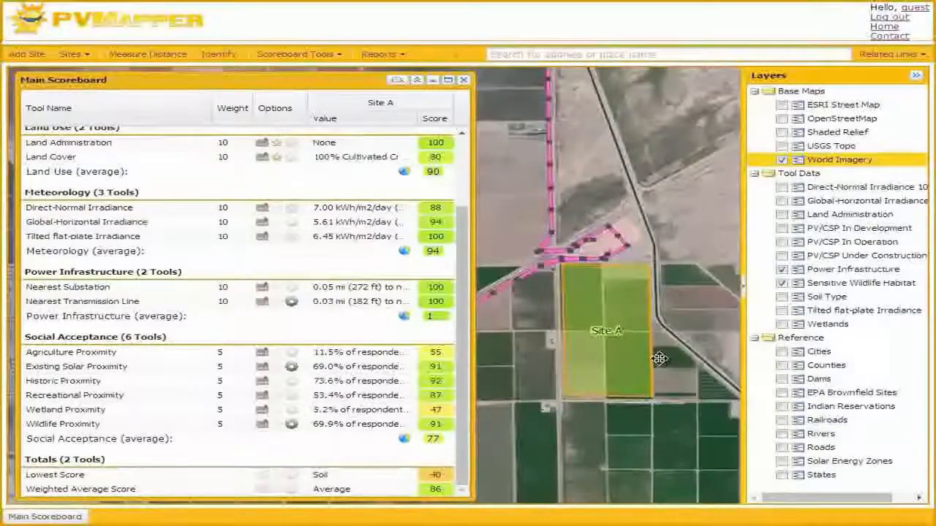
drag(659, 359, 609, 335)
click(915, 76)
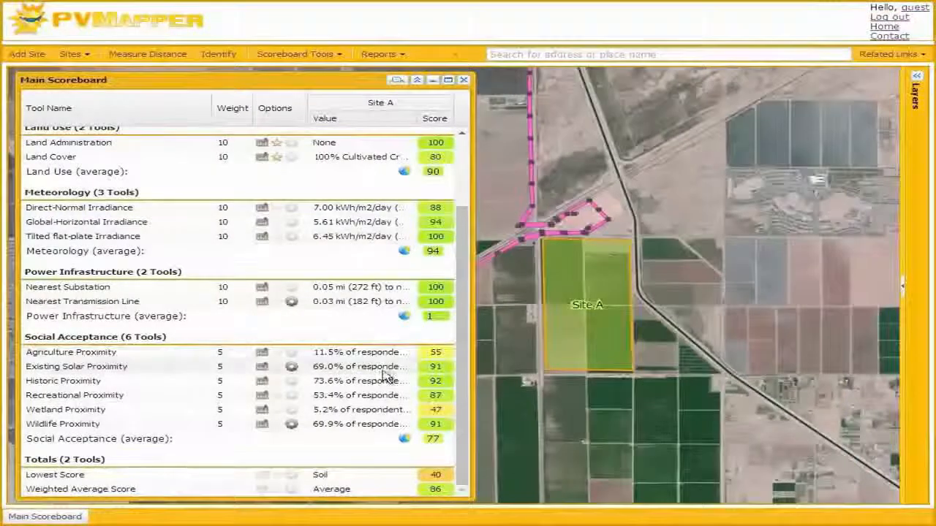
Compare Site A's Existing Solar Proximity and Wetland Proximity values with the surrounding land and the canal in the imagery
mouse_move(386, 376)
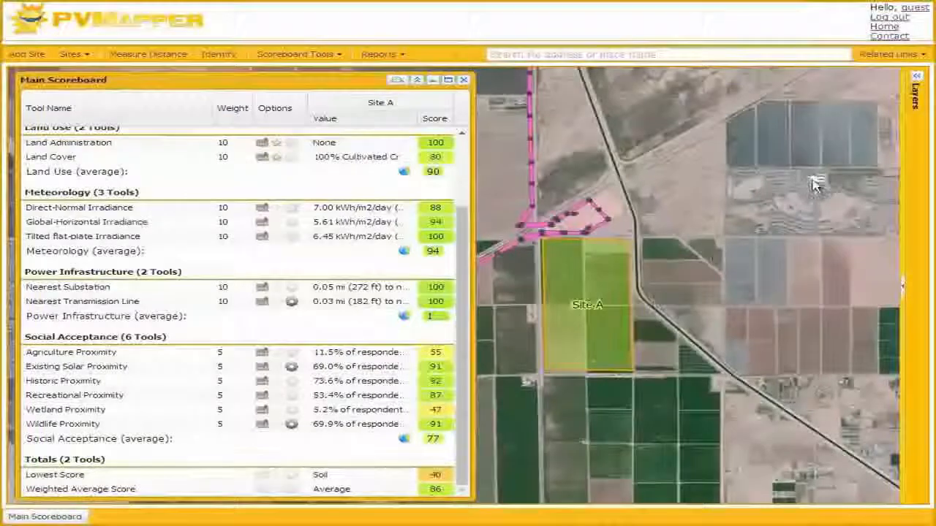
scroll(817, 187, up, 2)
scroll(818, 188, down, 2)
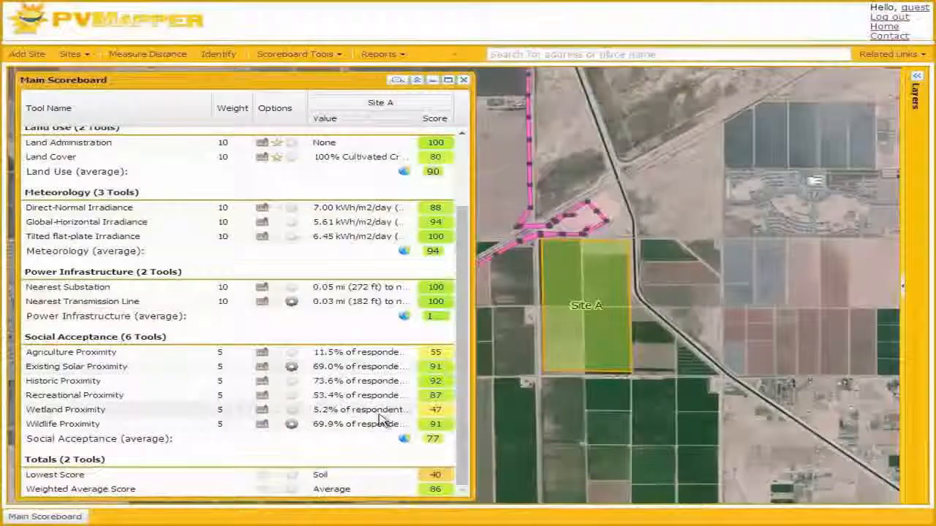
mouse_move(380, 417)
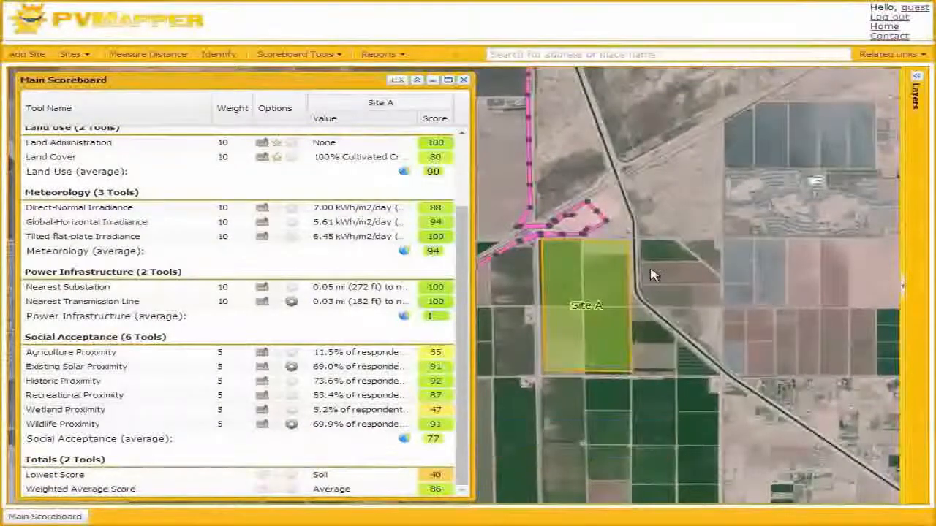
scroll(634, 260, up, 1)
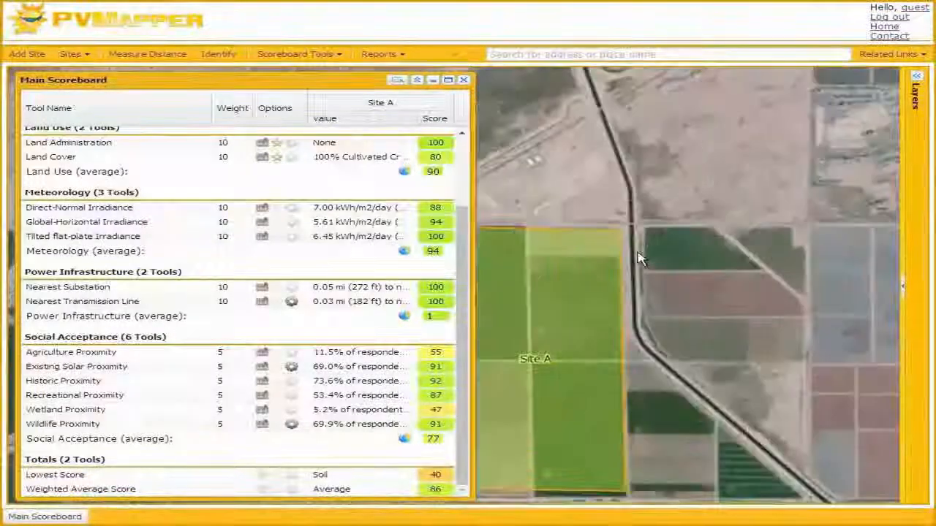
scroll(554, 316, down, 1)
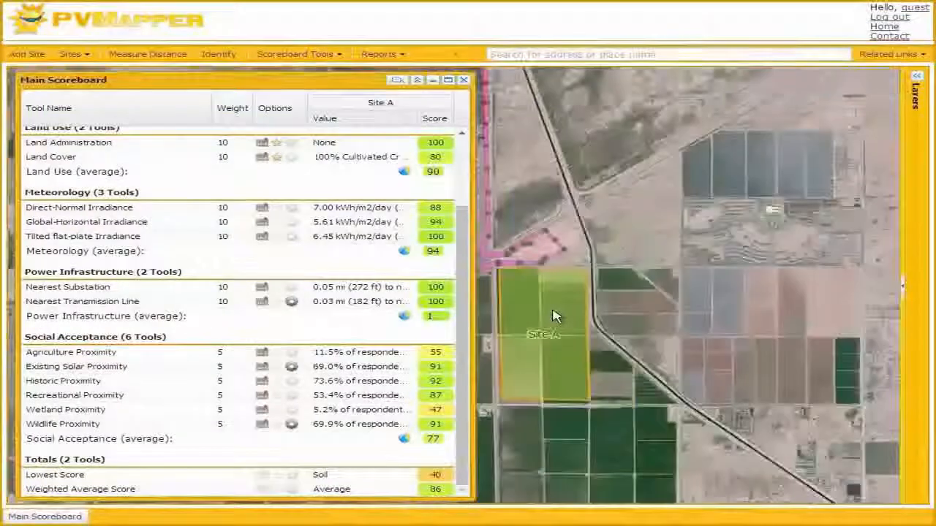
Set the weight of the Wetland Proximity tool to 1
click(229, 411)
click(244, 413)
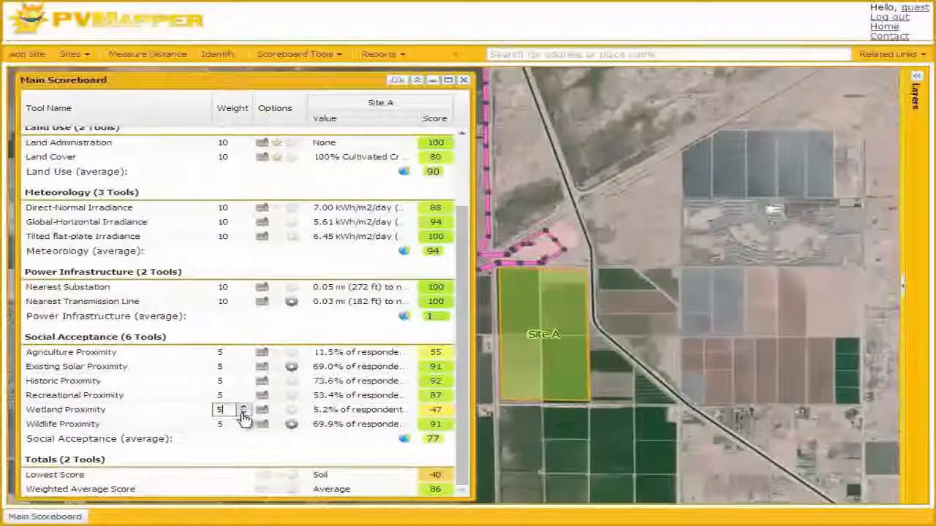
click(244, 413)
click(243, 413)
click(243, 413)
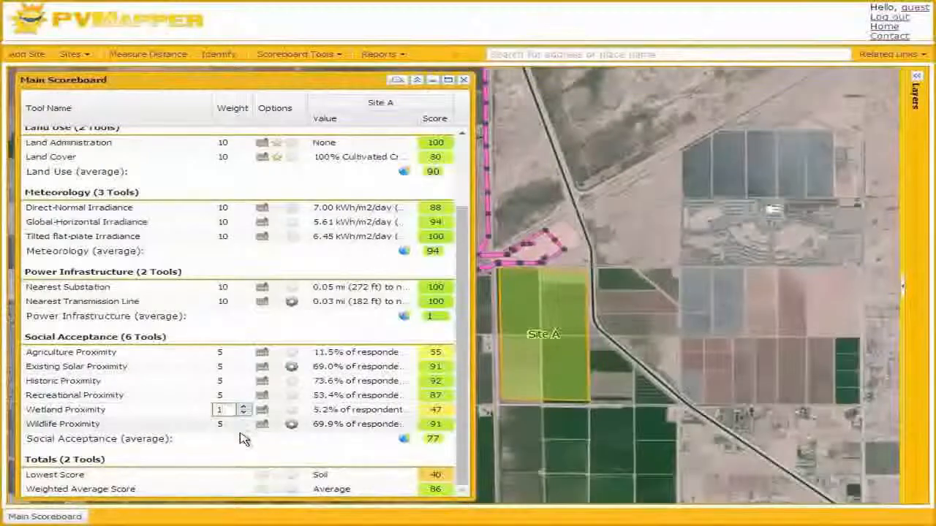
click(241, 440)
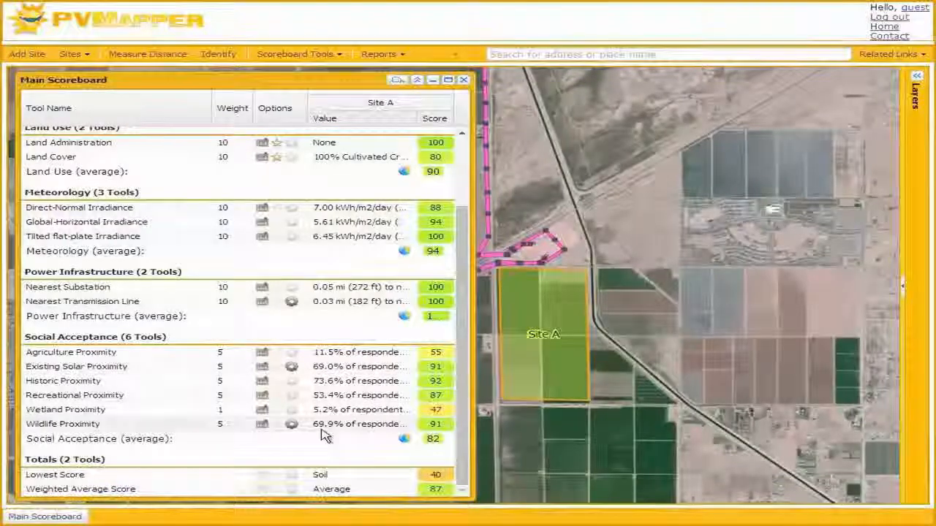
Minimize the scoreboard and find vacant land northwest of Site A, near the western transmission line
click(432, 81)
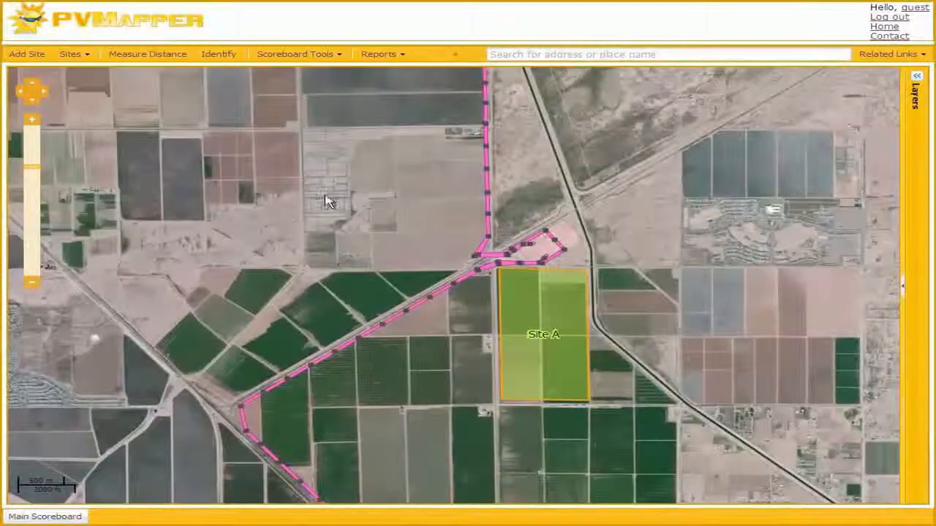
scroll(322, 159, down, 1)
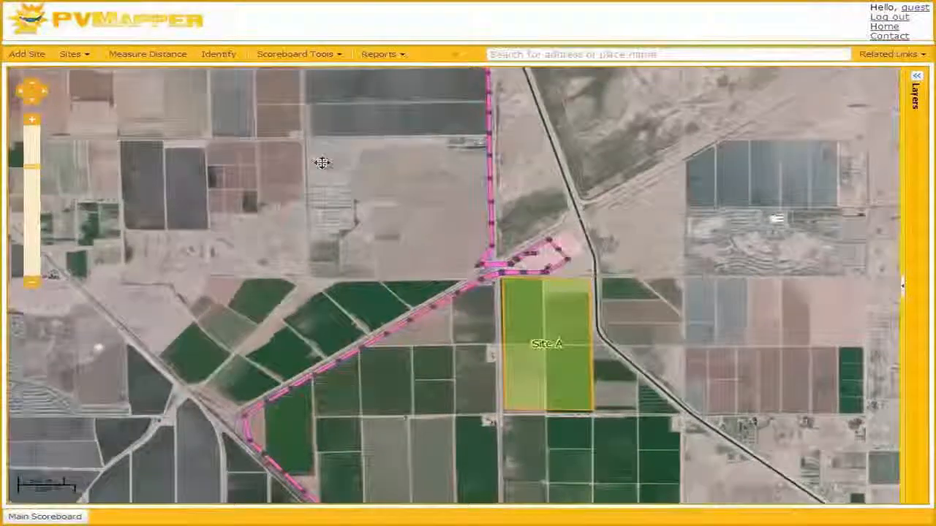
drag(324, 161, 510, 320)
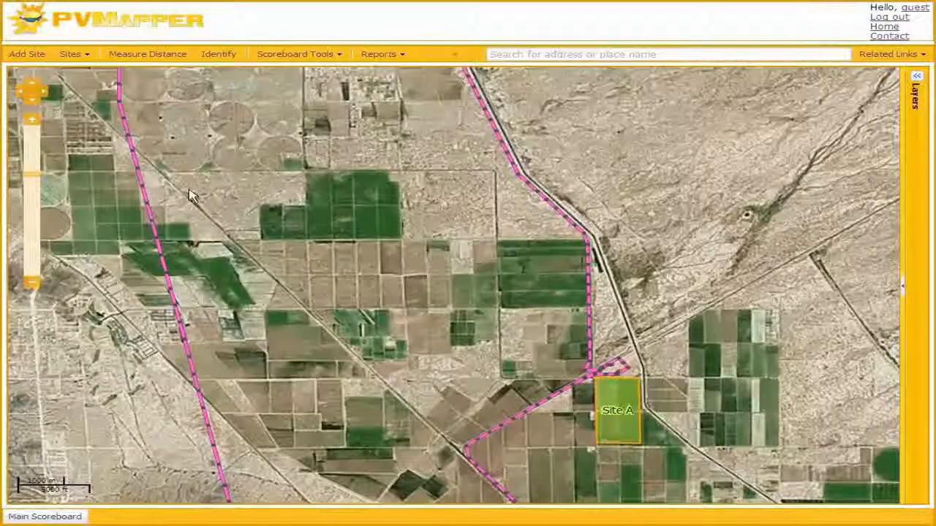
scroll(212, 190, up, 1)
Add a four-sided site on the vacant land between the diagonal railroad and the farm fields and save it as Site B
click(29, 53)
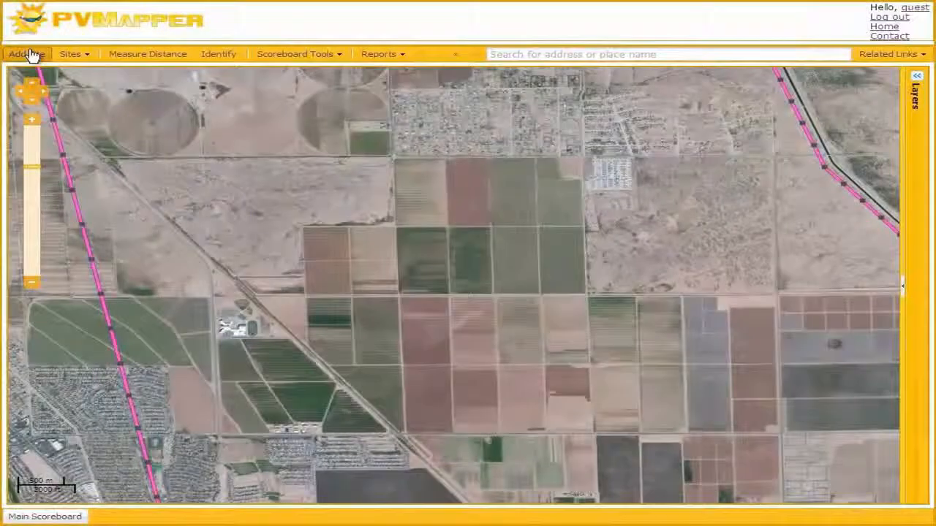
click(387, 162)
click(389, 221)
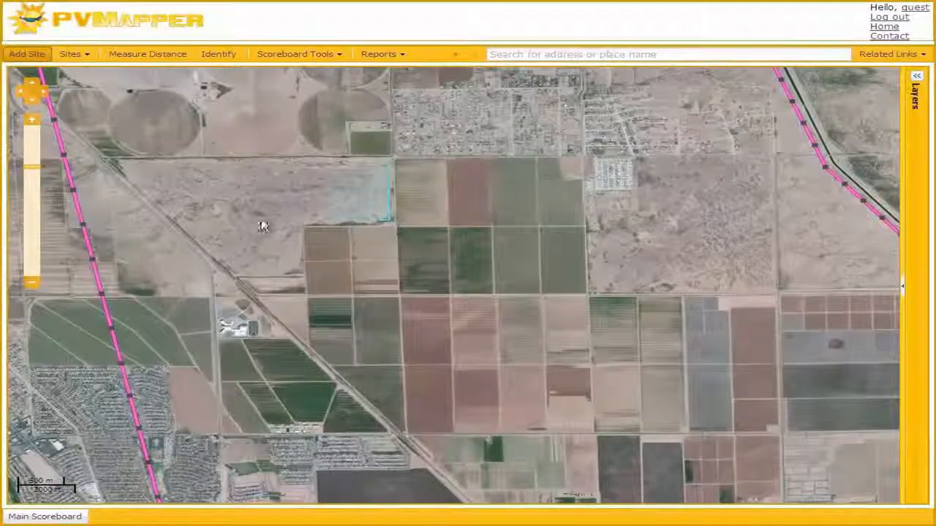
click(176, 219)
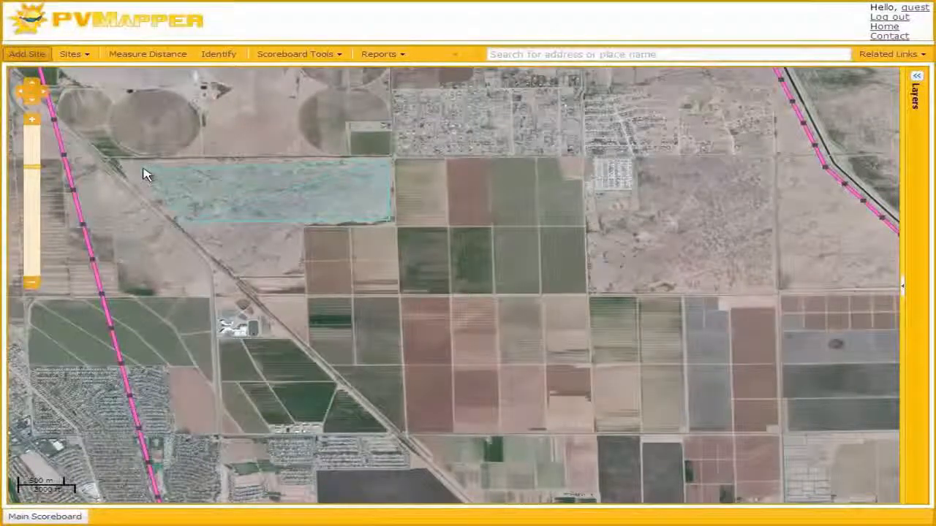
double_click(121, 167)
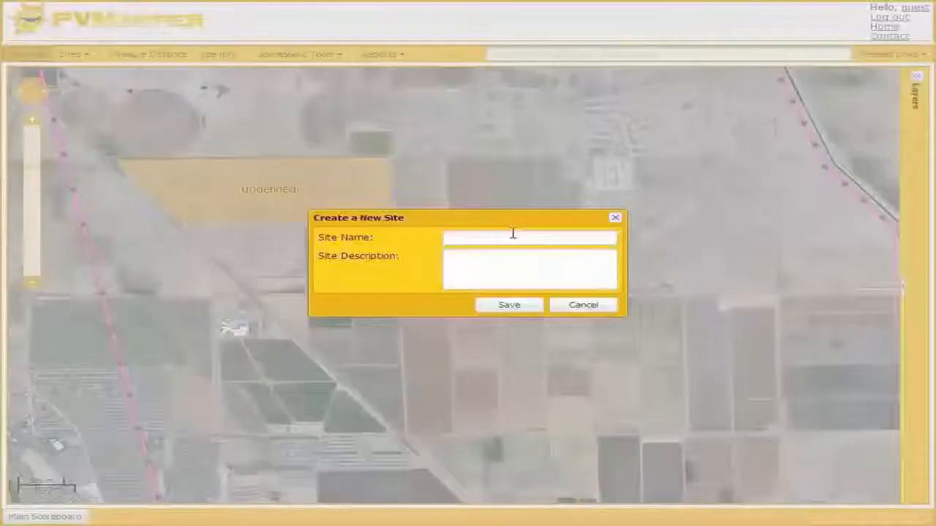
click(508, 232)
text(Site B)
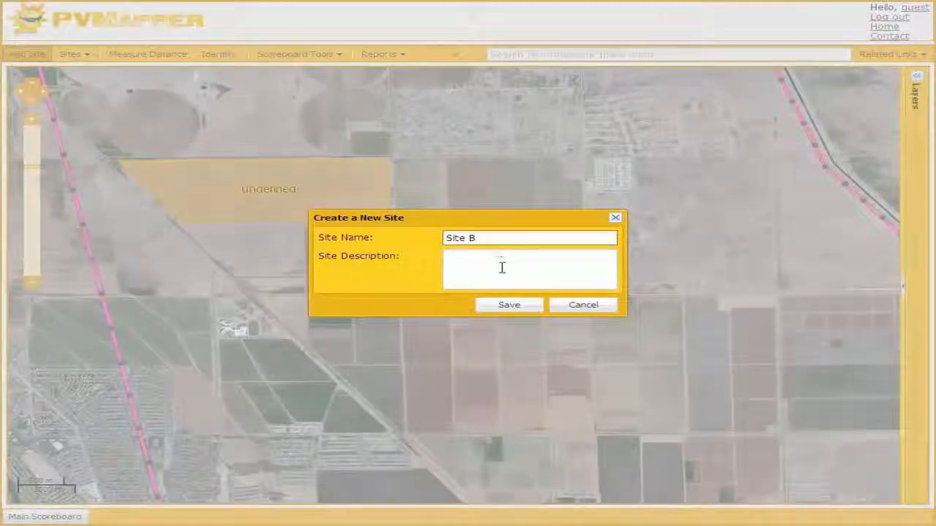
click(520, 306)
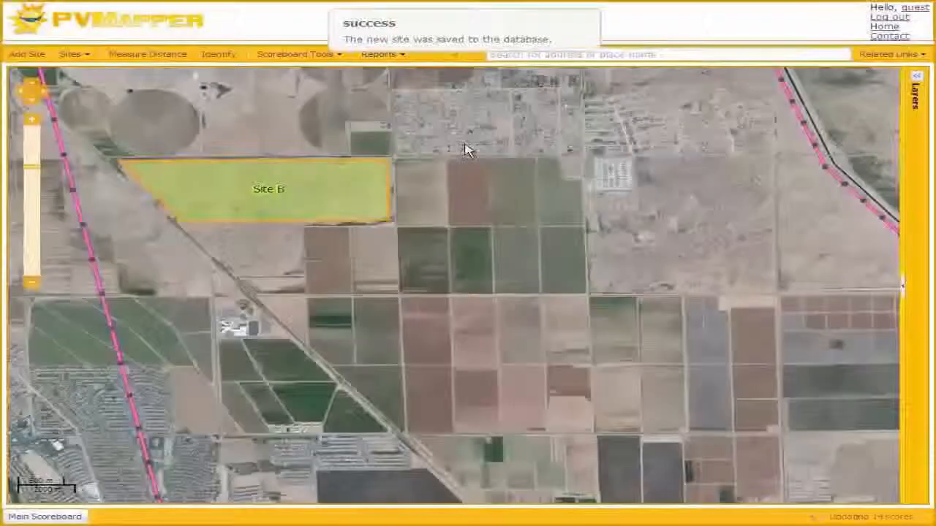
Outline a new four-sided site on the vacant land directly north of the housing development, west of the canal and transmission line
scroll(461, 154, down, 1)
drag(461, 198, 446, 354)
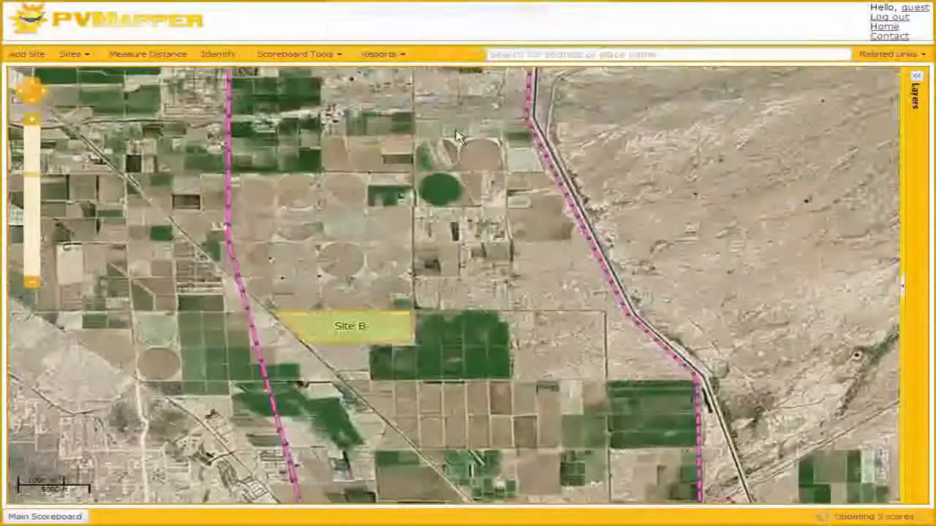
drag(450, 120, 445, 254)
scroll(490, 151, up, 1)
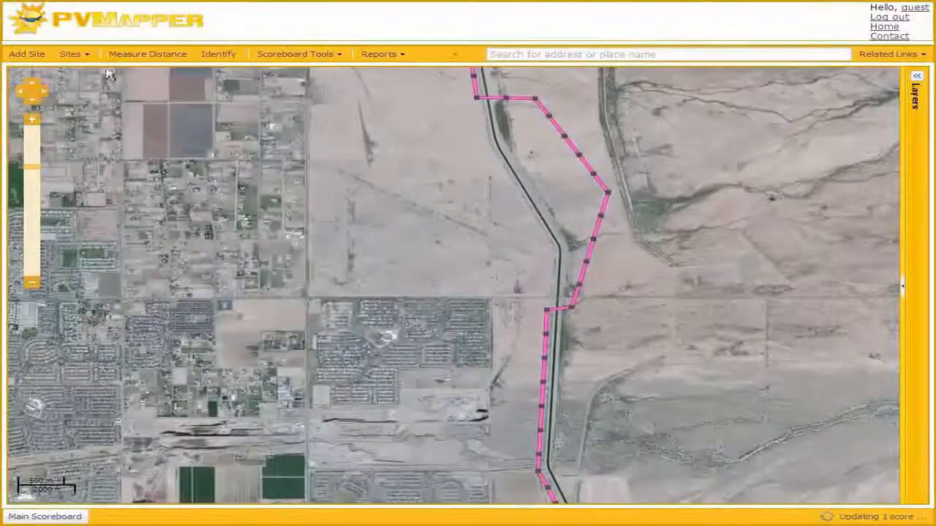
click(29, 55)
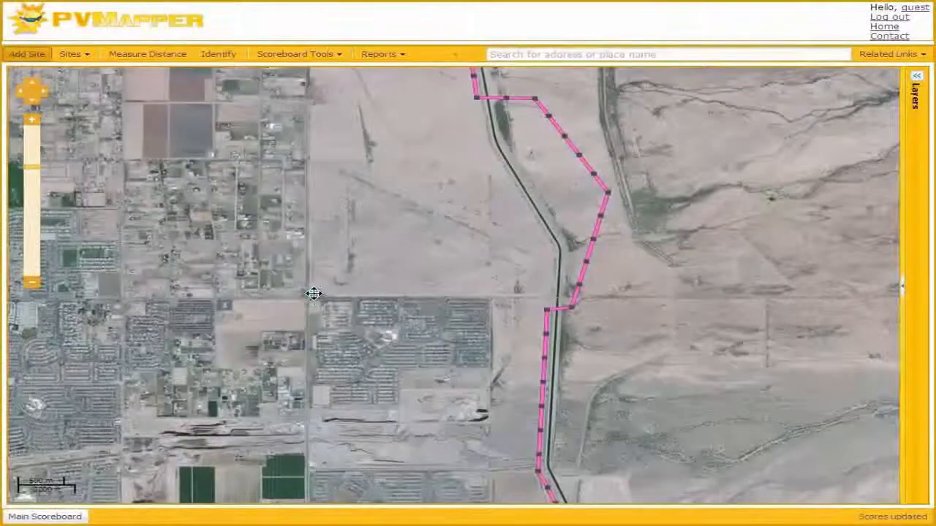
click(491, 294)
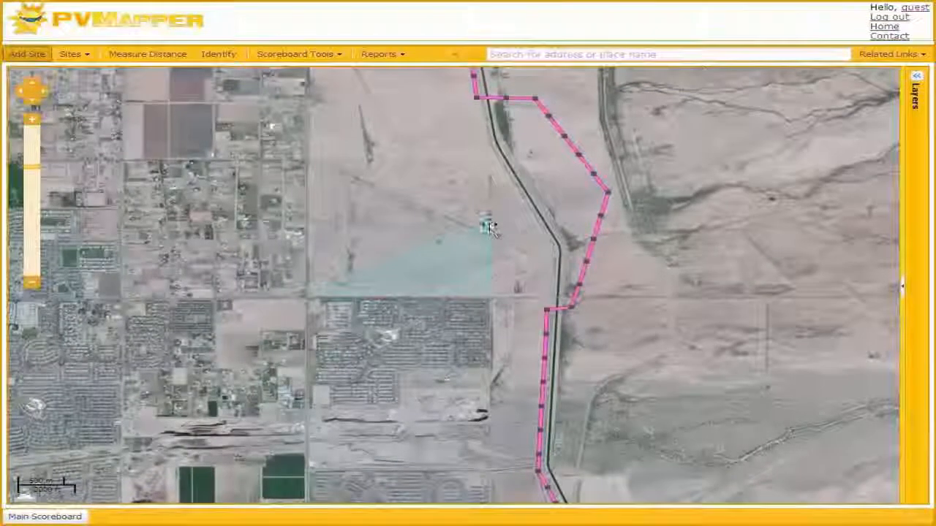
click(490, 225)
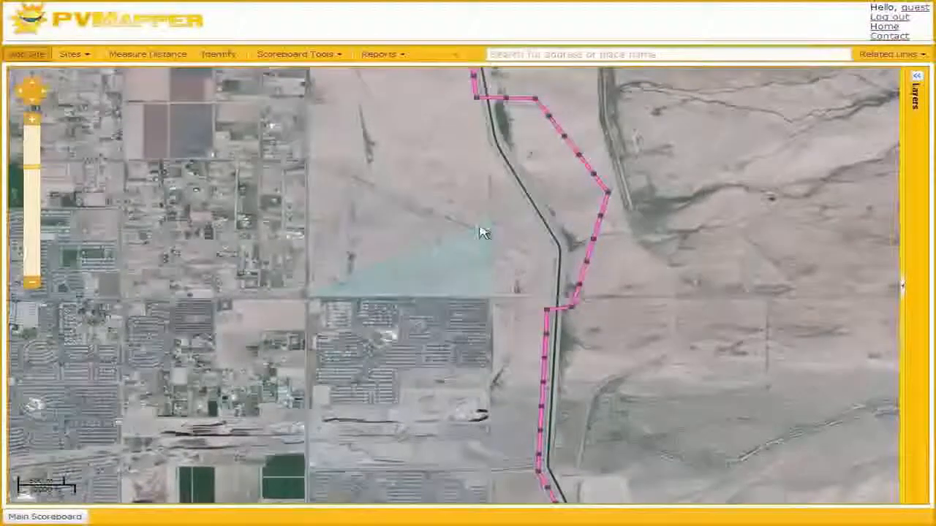
double_click(313, 227)
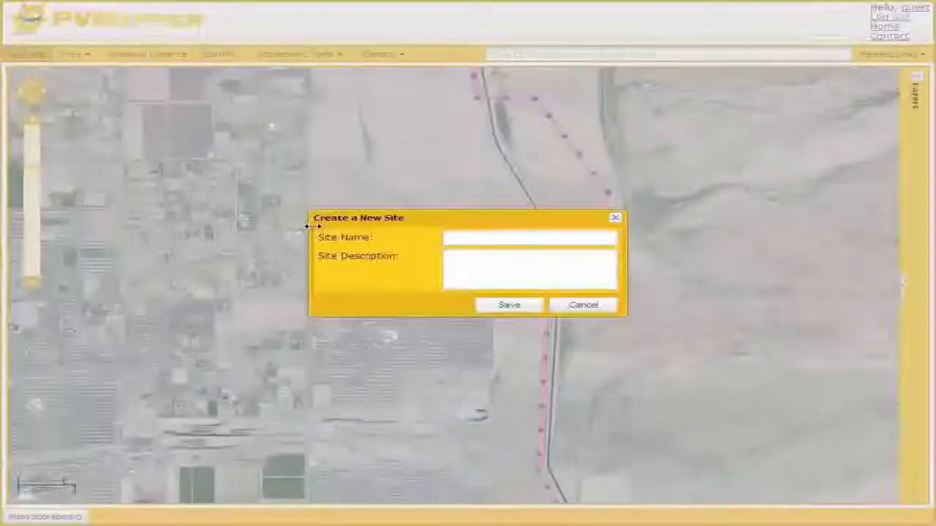
Name the newly outlined site Site C and save it
click(467, 239)
text(Site C)
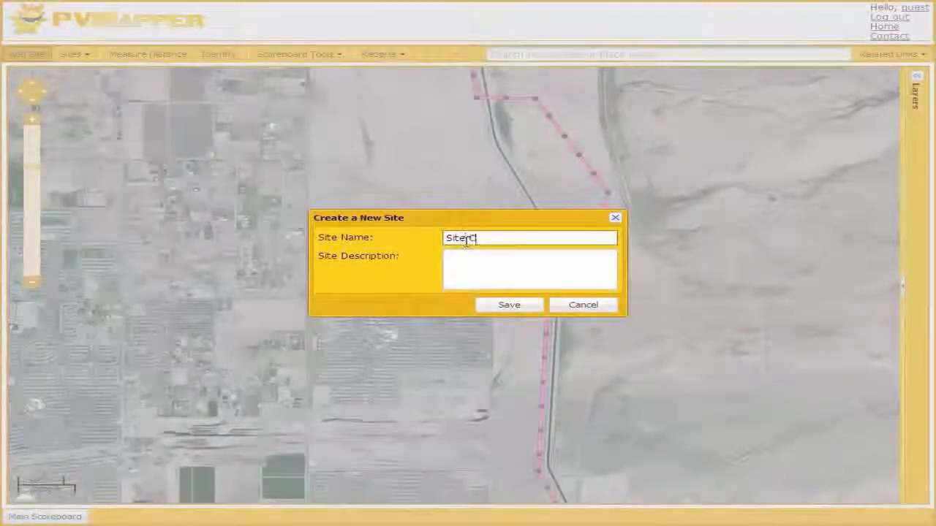
click(509, 305)
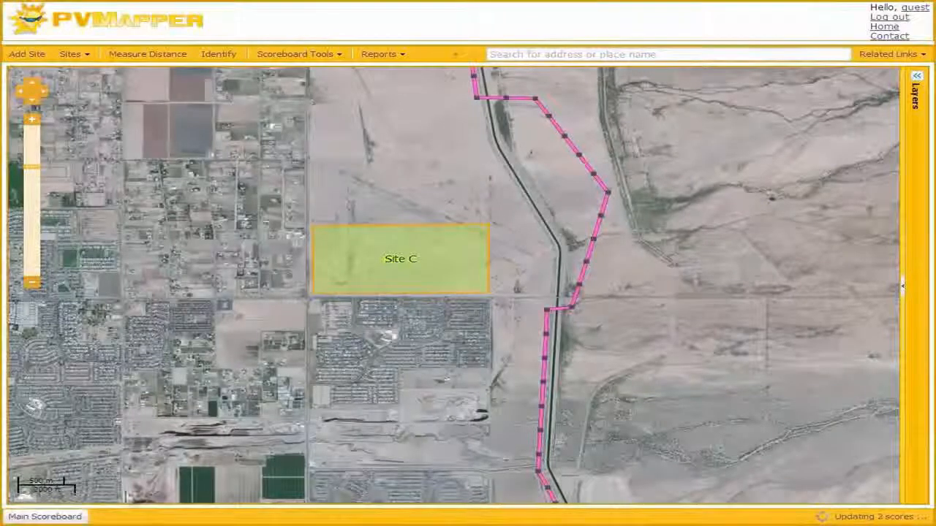
Open the scoreboard at full size and compare the values and scores of Sites A, B and C
scroll(472, 401, down, 1)
drag(472, 402, 409, 177)
scroll(409, 176, down, 1)
click(44, 516)
click(449, 77)
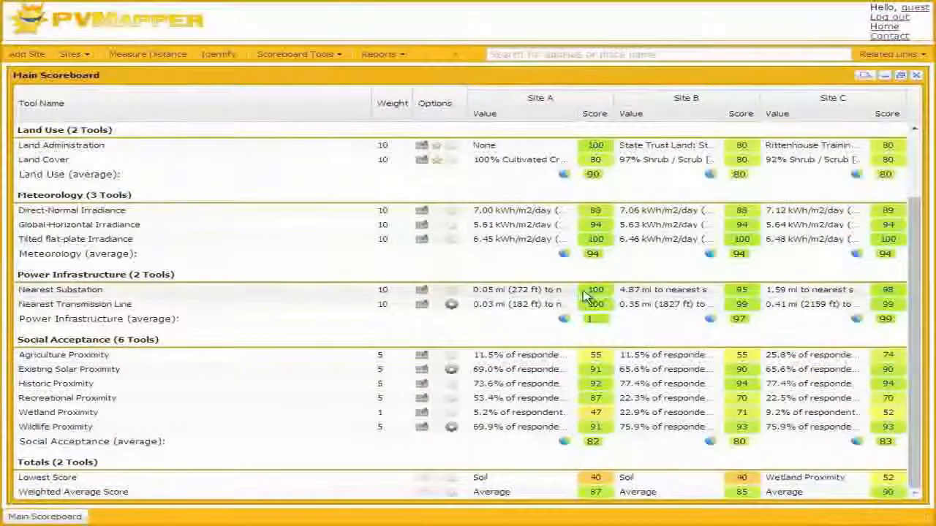
Rate the Rittenhouse Training Site: Department of Defense category two stars in the Land Administration tool
drag(914, 214, 913, 152)
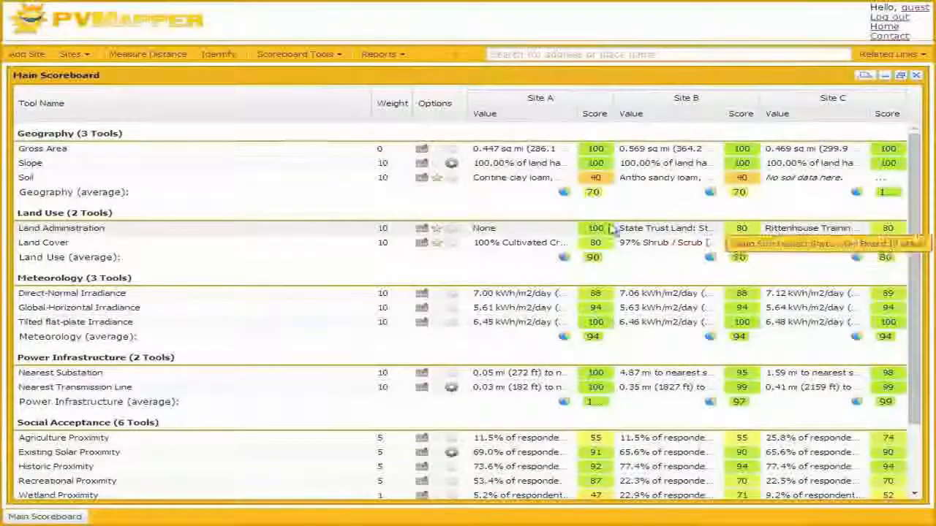
click(438, 232)
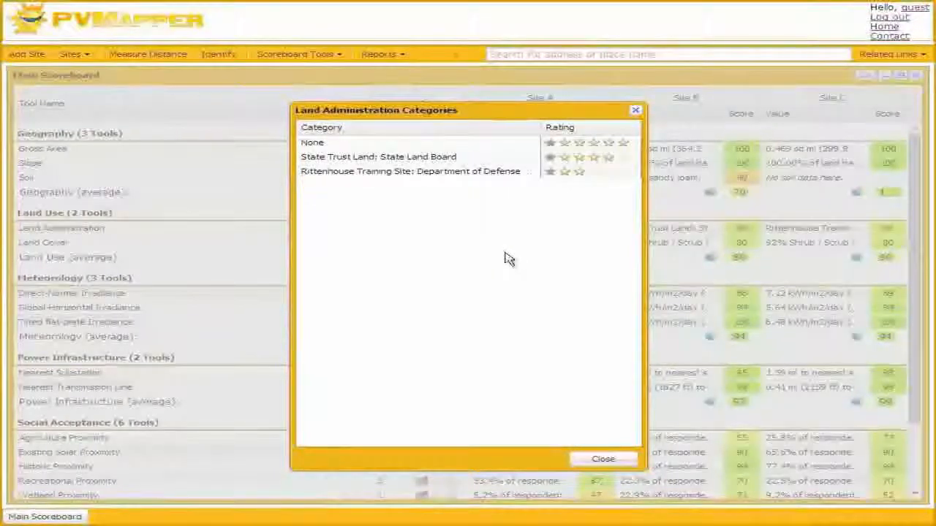
click(598, 460)
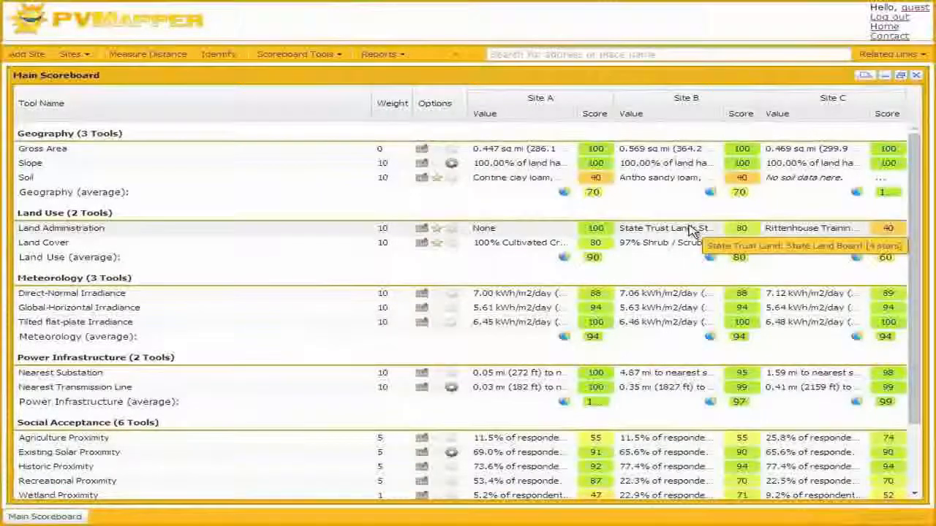
Reduce the scoreboard to a narrow window showing the Site C column and zoom the map to Site C
click(900, 75)
drag(290, 493, 428, 495)
drag(473, 216, 318, 218)
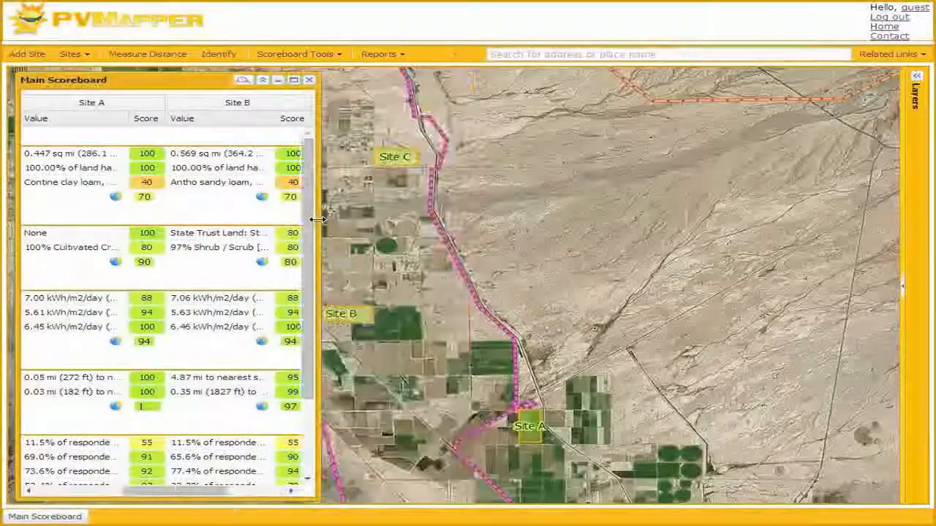
drag(183, 495, 242, 494)
click(292, 103)
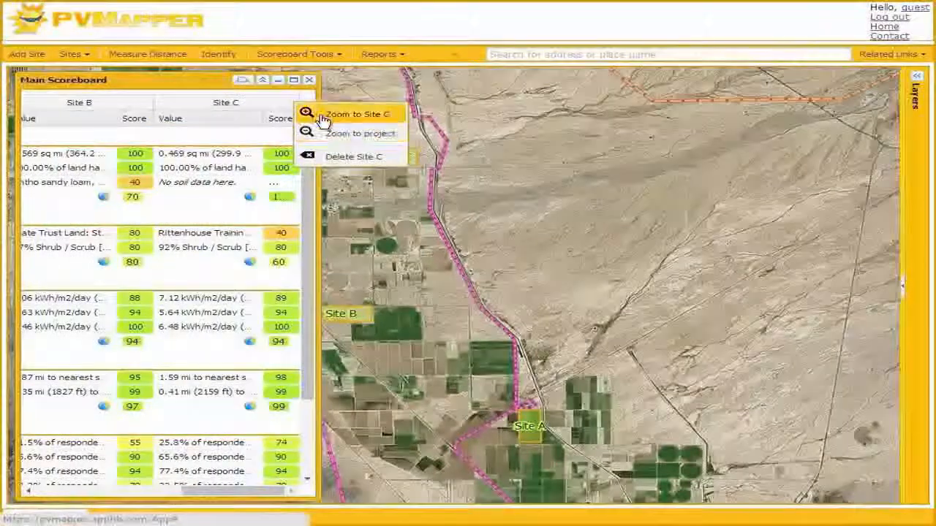
click(316, 113)
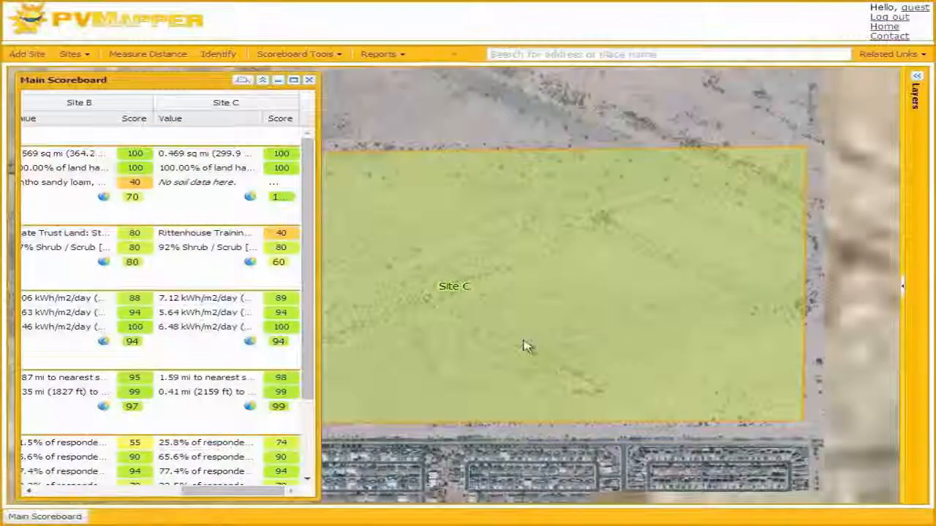
Display the Land Administration layer over Site C and its surroundings
scroll(527, 349, down, 1)
click(916, 78)
click(782, 214)
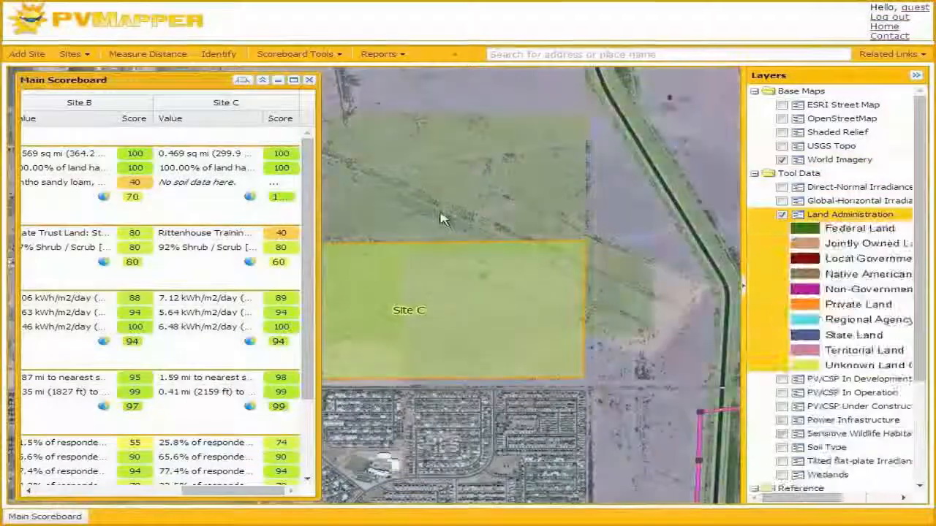
Identify the shaded land parcel directly north of Site C and review its ownership attributes
drag(443, 215, 465, 210)
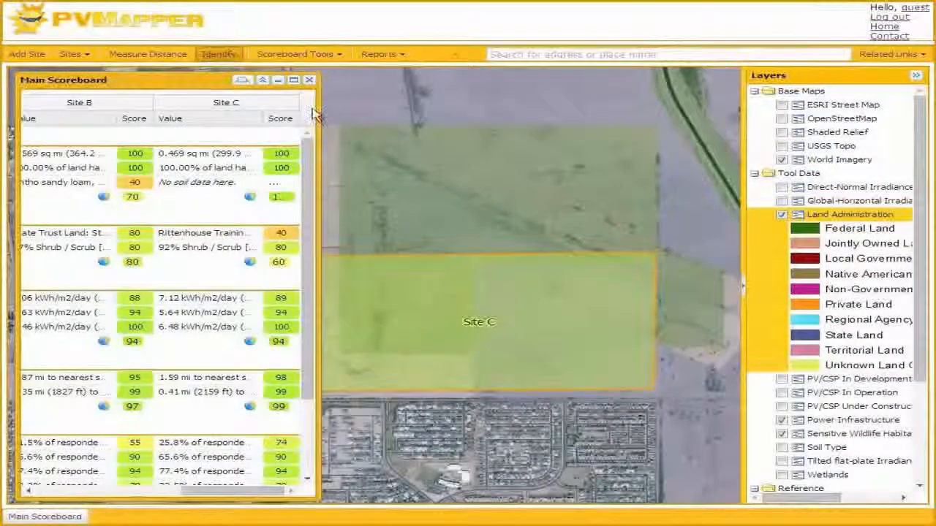
click(403, 212)
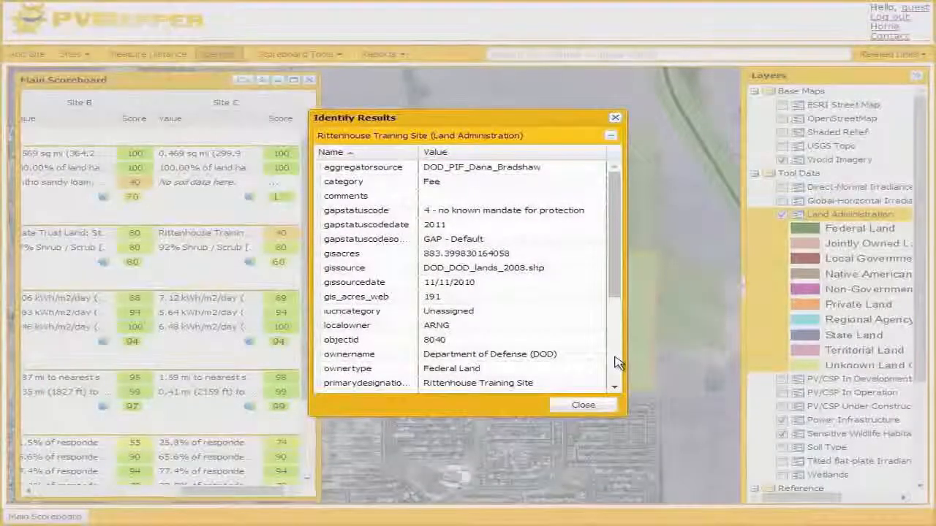
click(597, 411)
Identify the land just east of Site C's southeast corner and read through its full attribute list
click(680, 378)
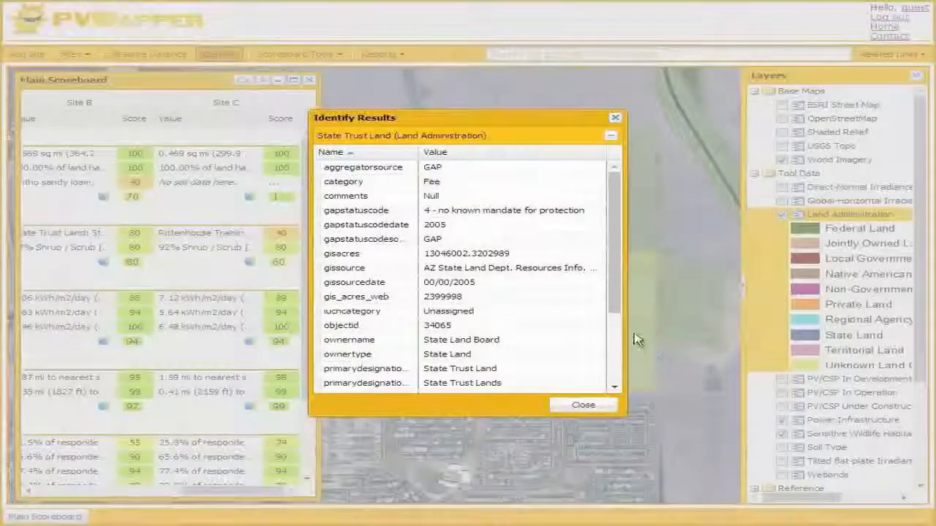
scroll(625, 296, down, 1)
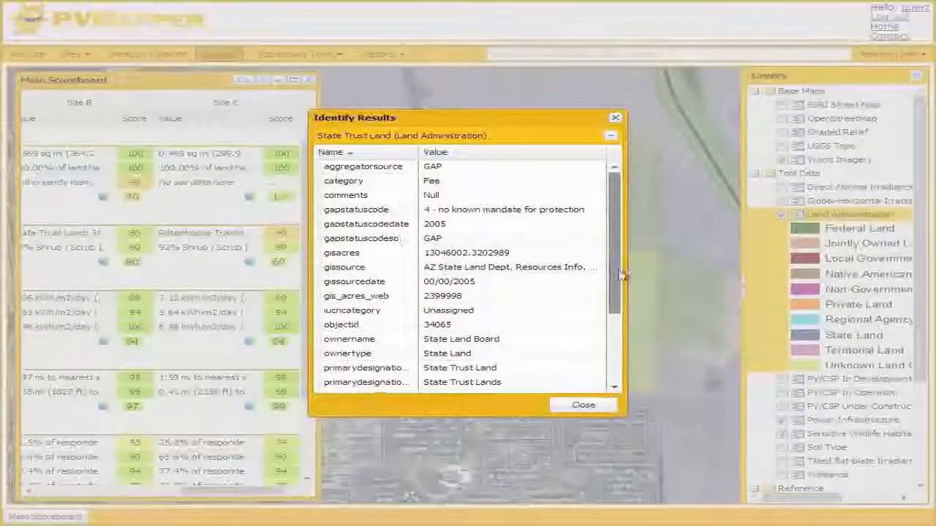
scroll(623, 315, down, 3)
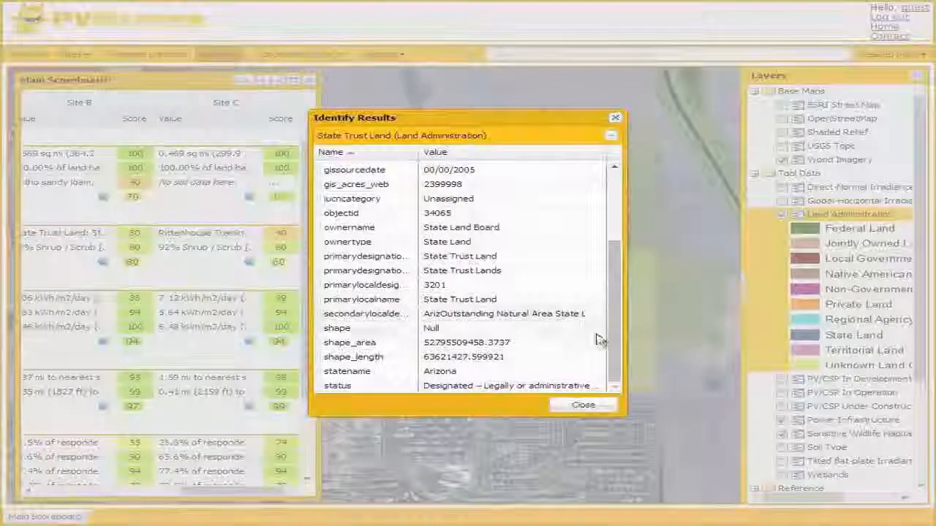
click(585, 407)
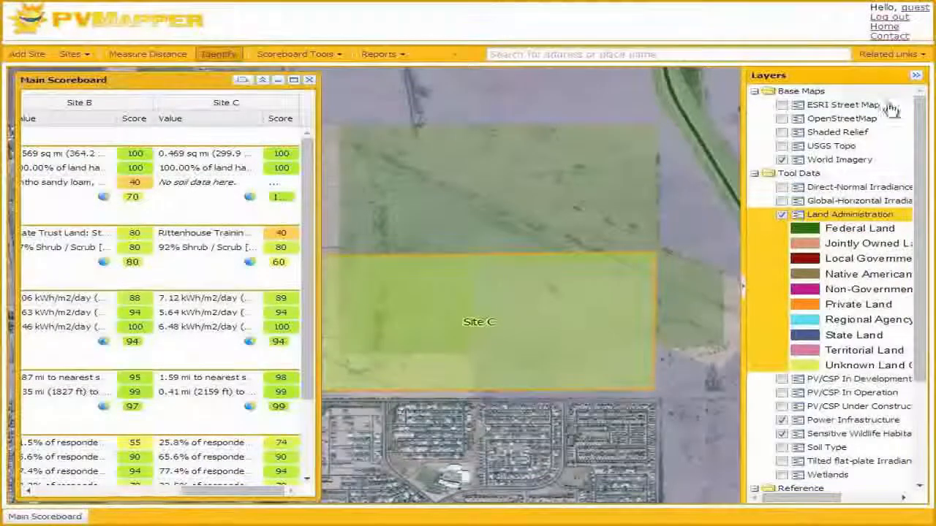
Zoom the map to Site B and examine the land administration shading on and around it
click(782, 215)
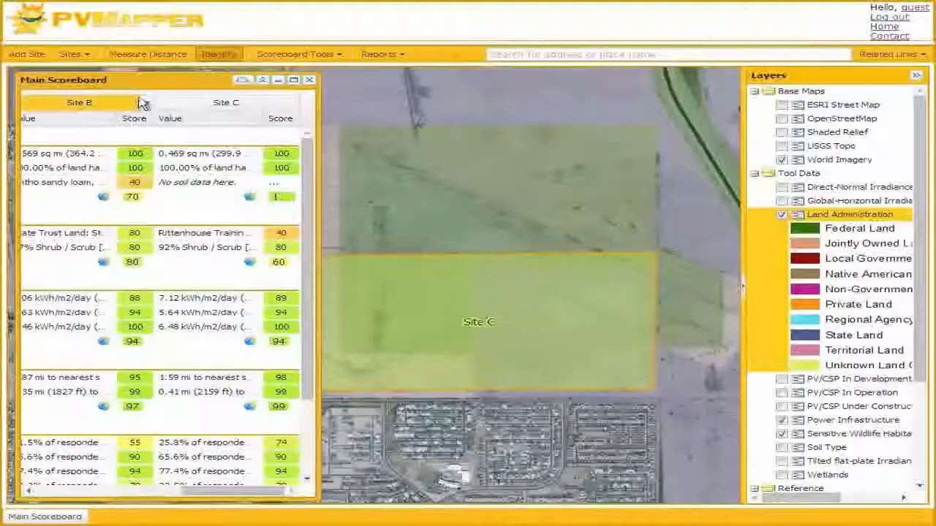
right_click(109, 103)
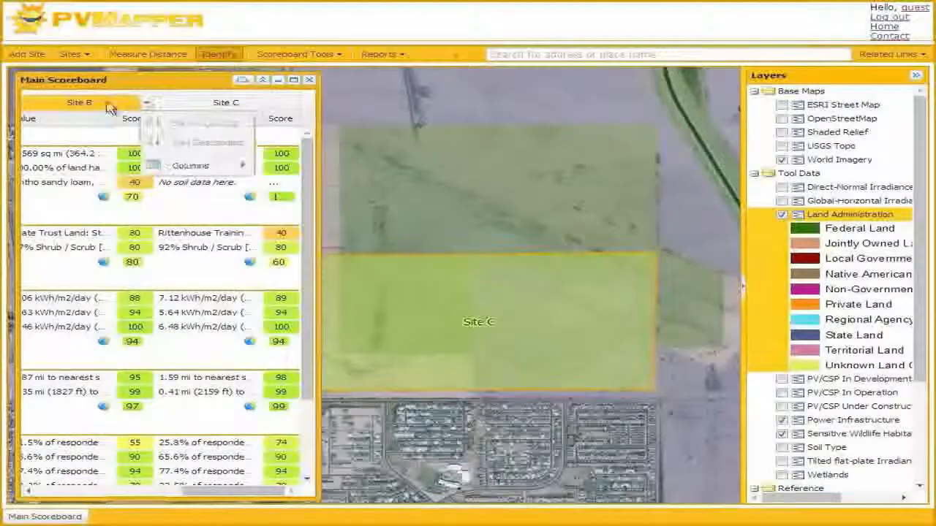
click(146, 114)
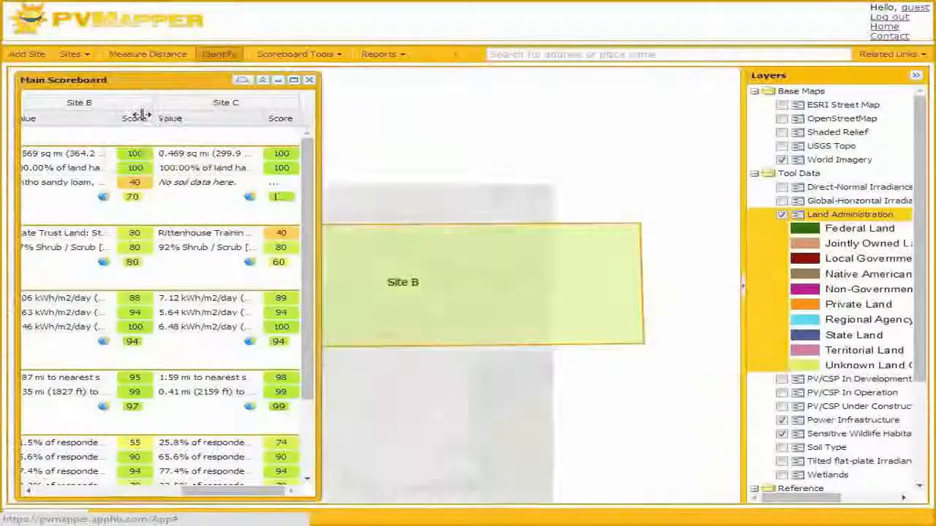
drag(399, 376, 432, 348)
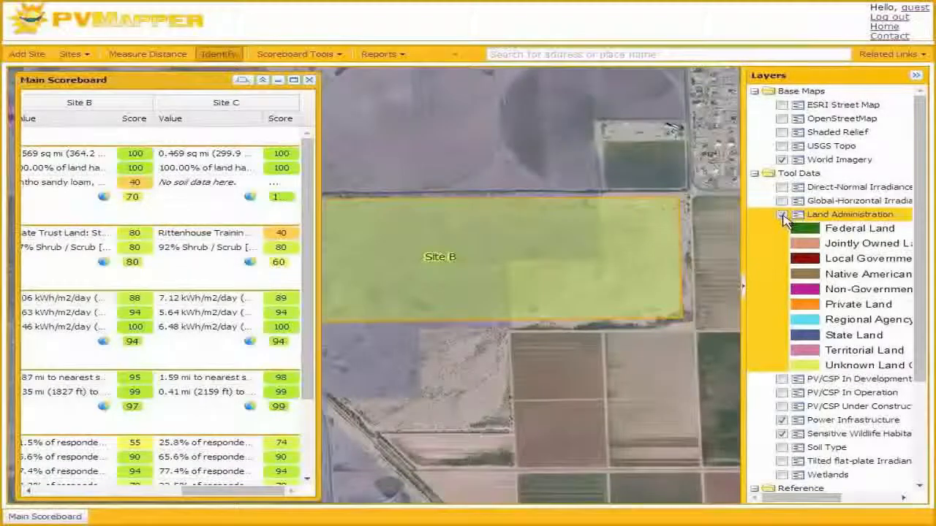
Hide the Land Administration layer, collapse the layer list and maximize the scoreboard
click(782, 216)
click(915, 74)
click(293, 79)
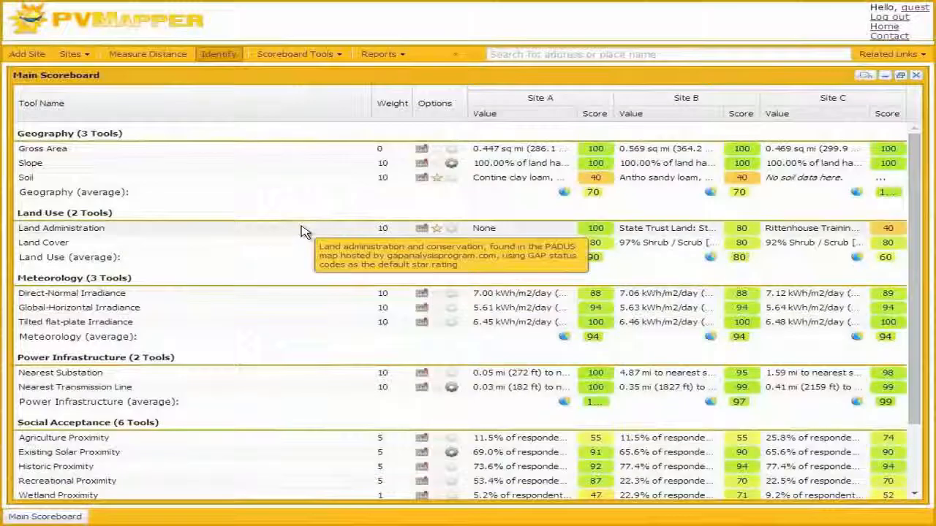
Set the maximum voltage of the Nearest Substation tool to 230 kV
scroll(304, 228, down, 3)
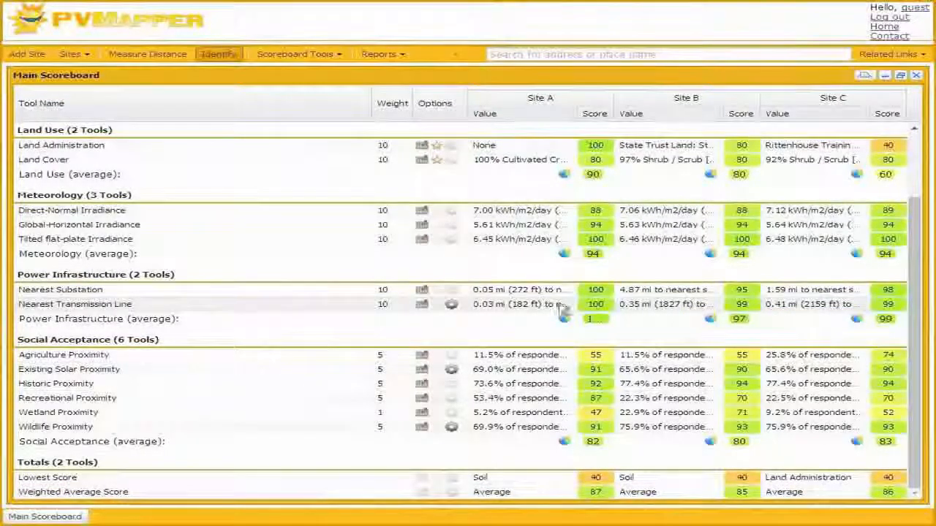
click(450, 307)
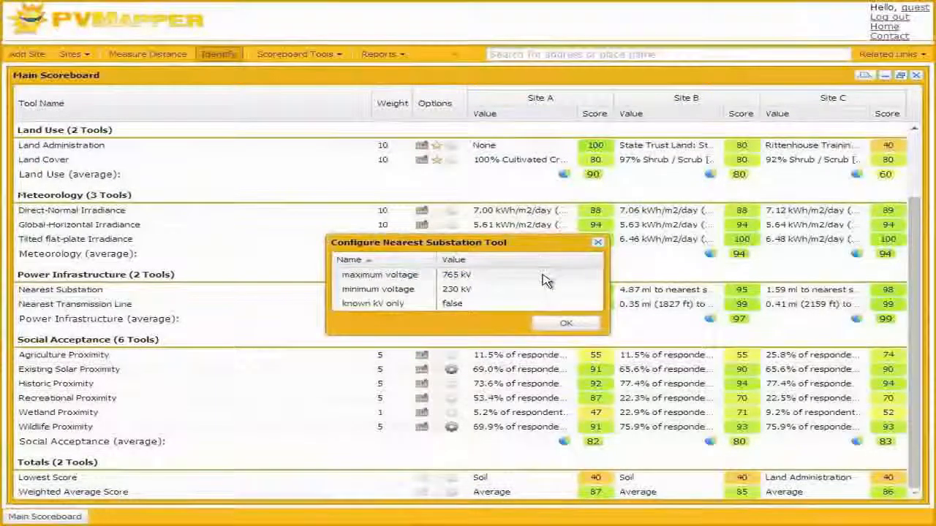
click(576, 277)
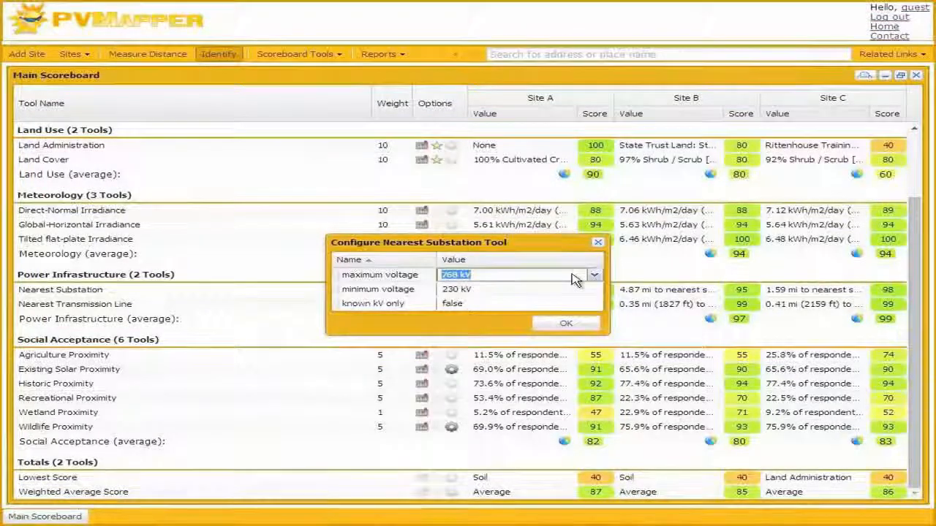
click(596, 276)
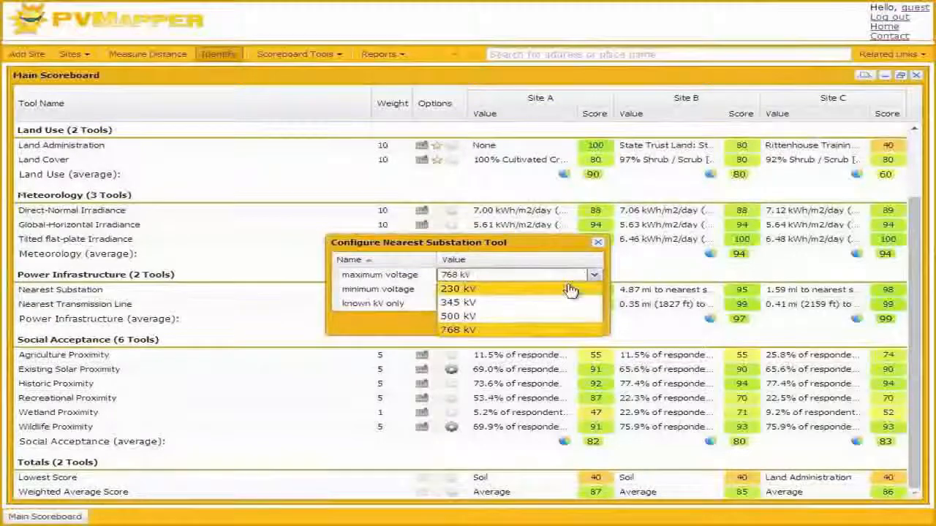
click(581, 288)
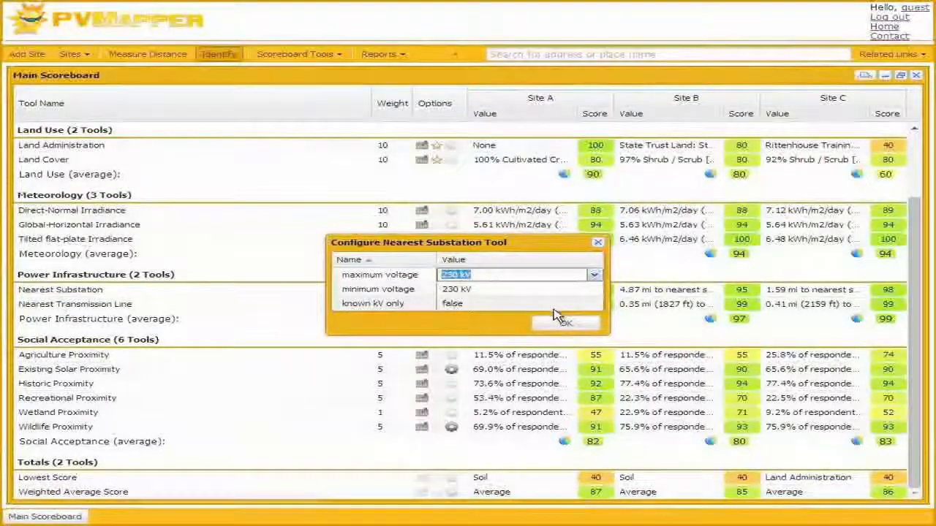
Set the Nearest Substation tool's known kV only option to true
click(553, 306)
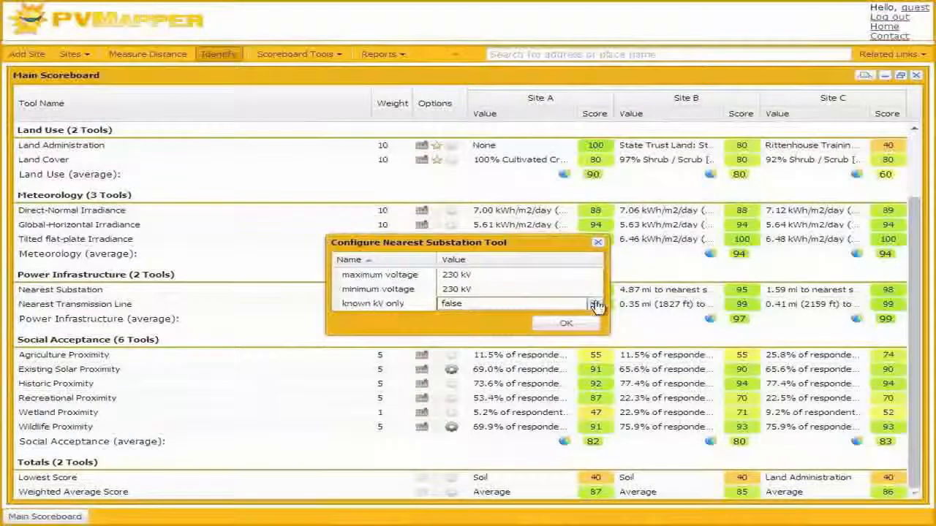
click(595, 304)
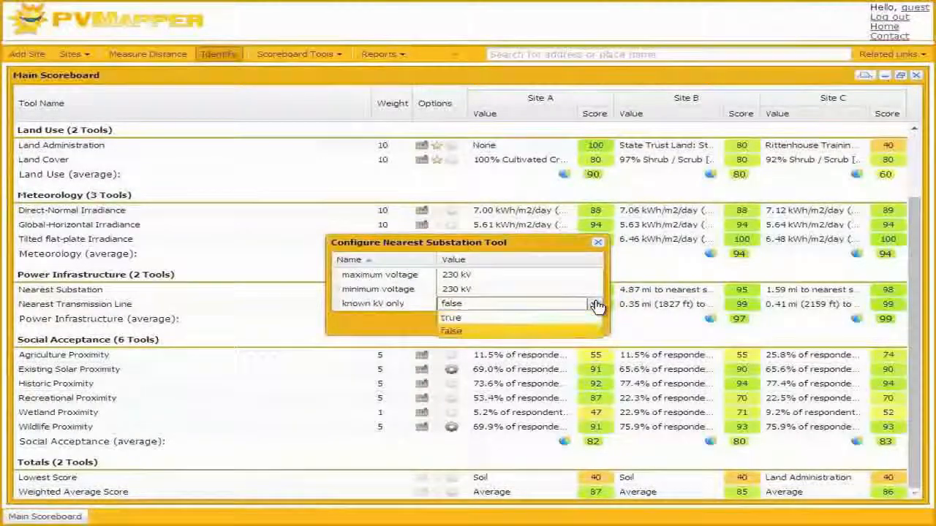
click(556, 318)
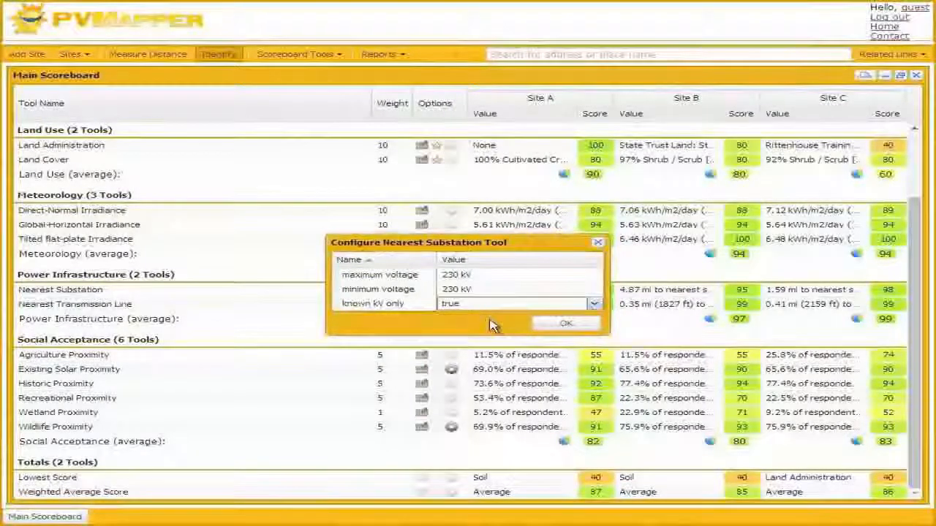
Apply the Nearest Substation tool's configuration
click(566, 327)
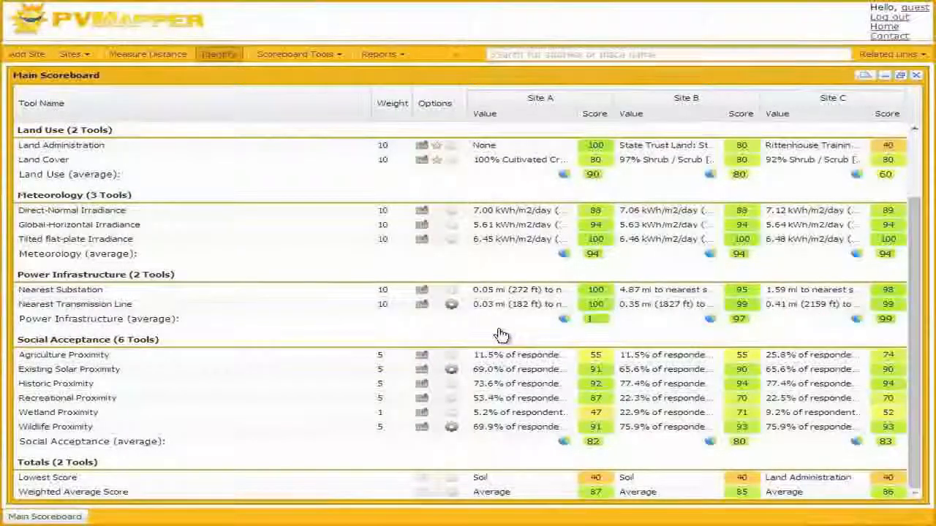
Reshape the Nearest Transmission Line scoring curve with p1 at about 5.3 mi and score 80, and p2 just beyond it at score 20
click(422, 306)
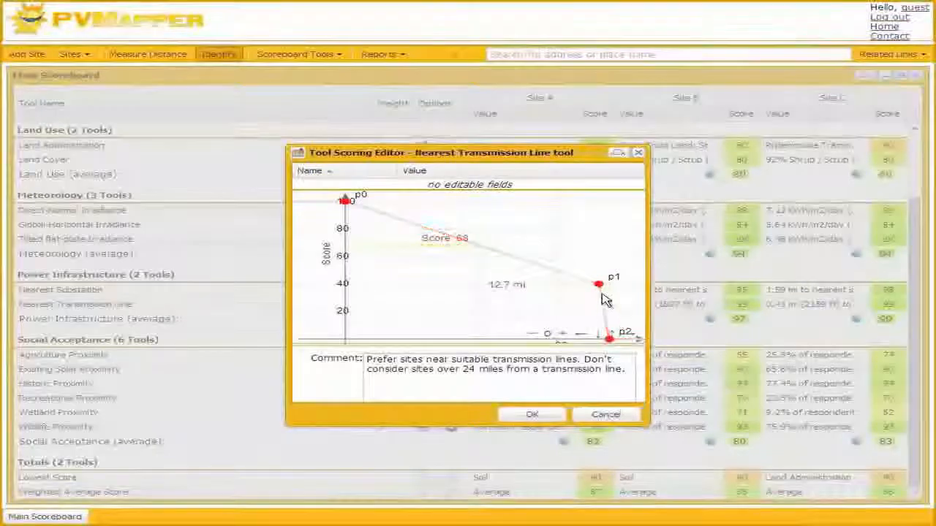
drag(604, 290, 404, 213)
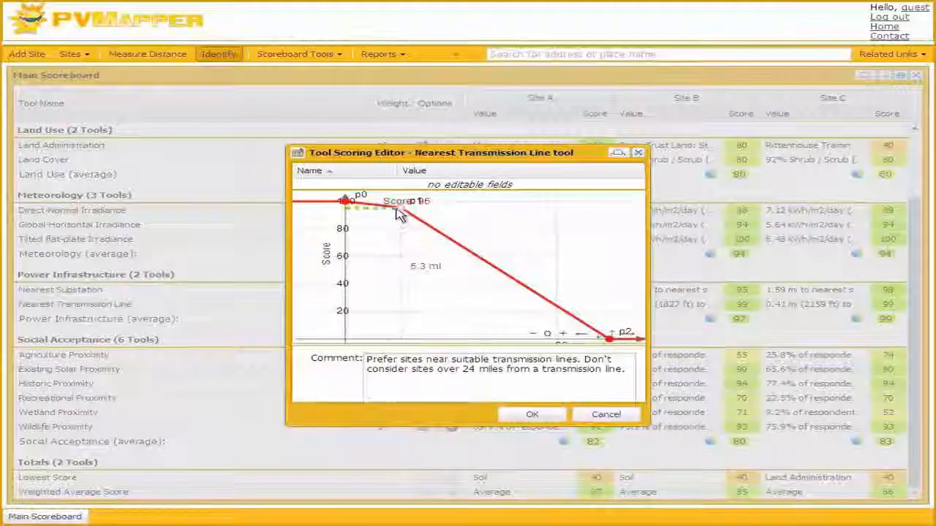
drag(400, 209, 405, 236)
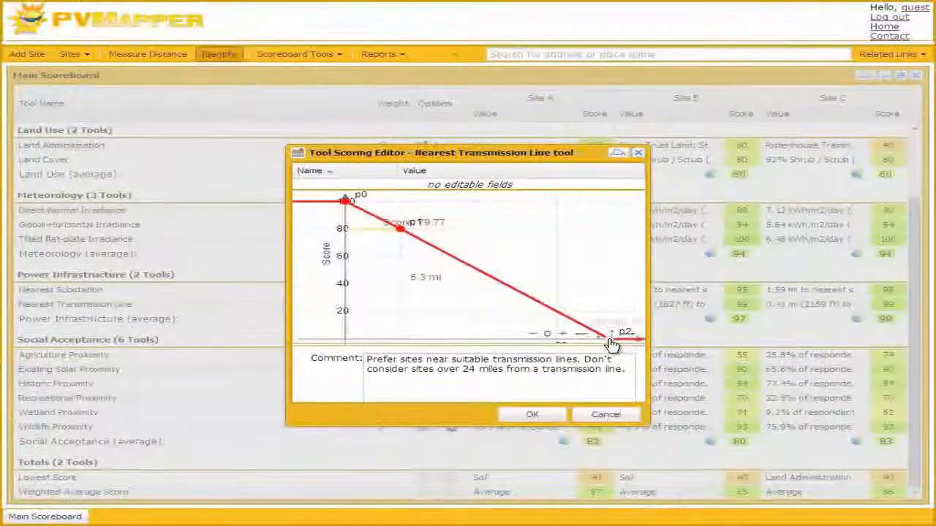
drag(611, 343, 407, 314)
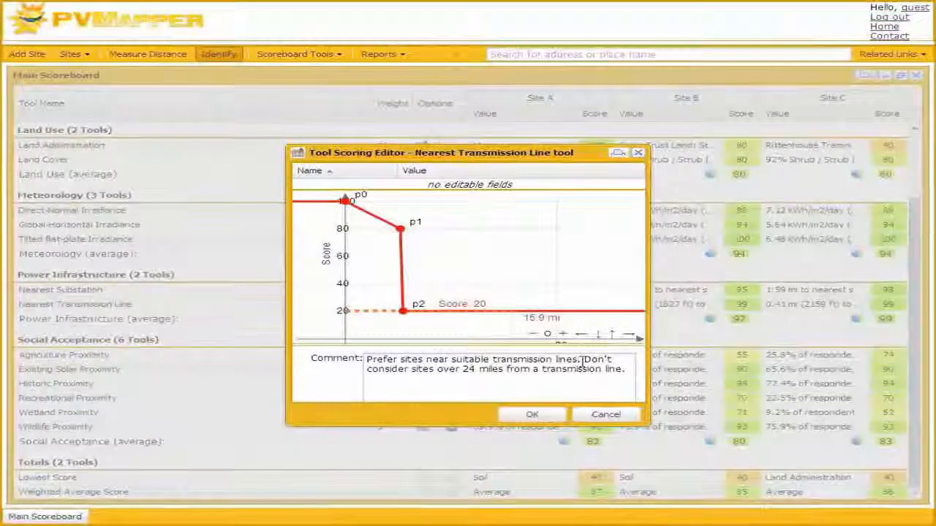
Change the distance limit in the transmission line scoring comment to 5.47 miles and save the scoring changes
drag(584, 360, 614, 359)
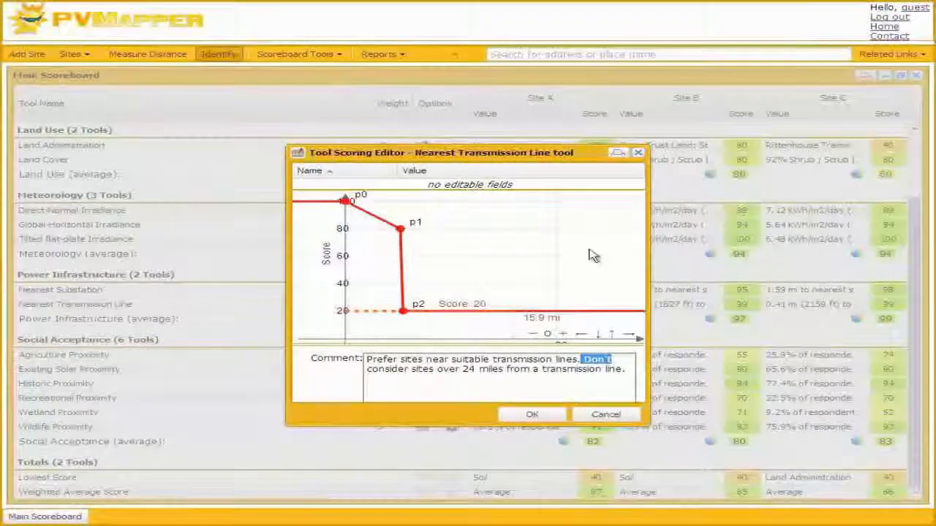
double_click(470, 369)
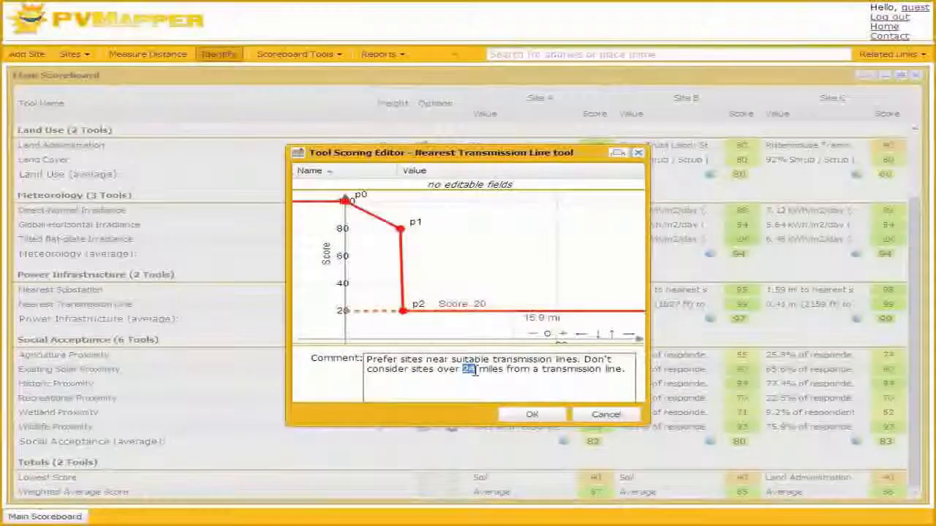
text(5)
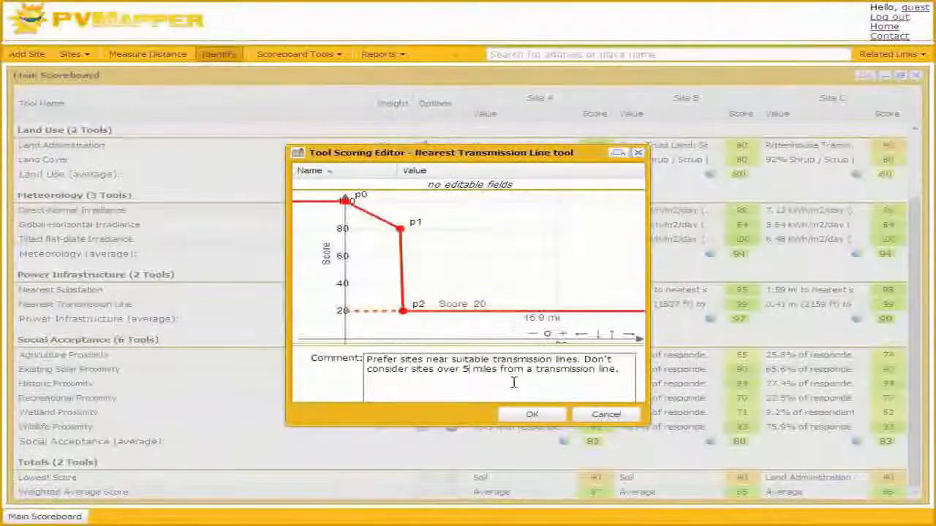
text(.)
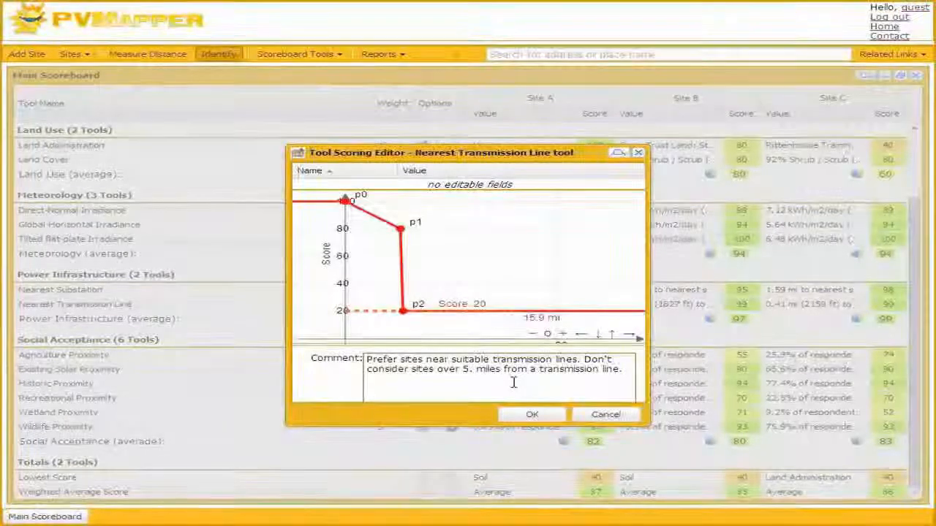
text(47)
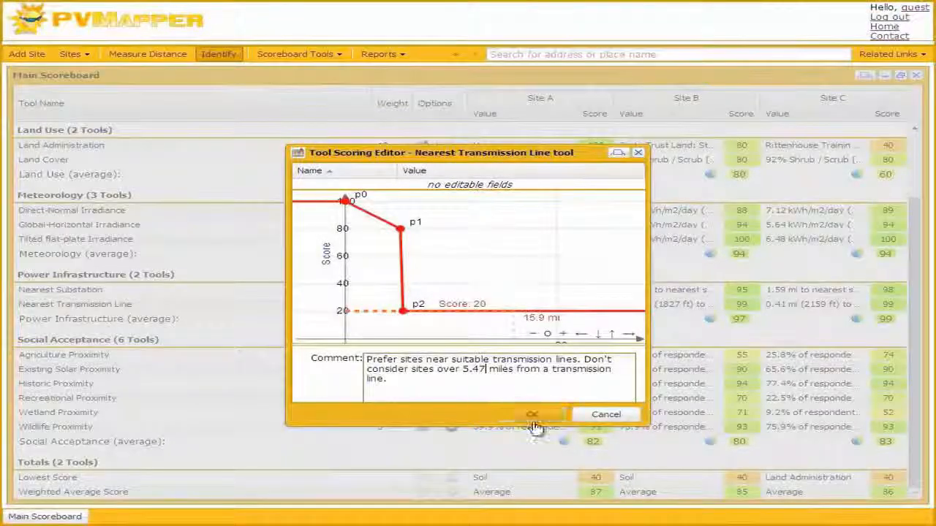
click(535, 415)
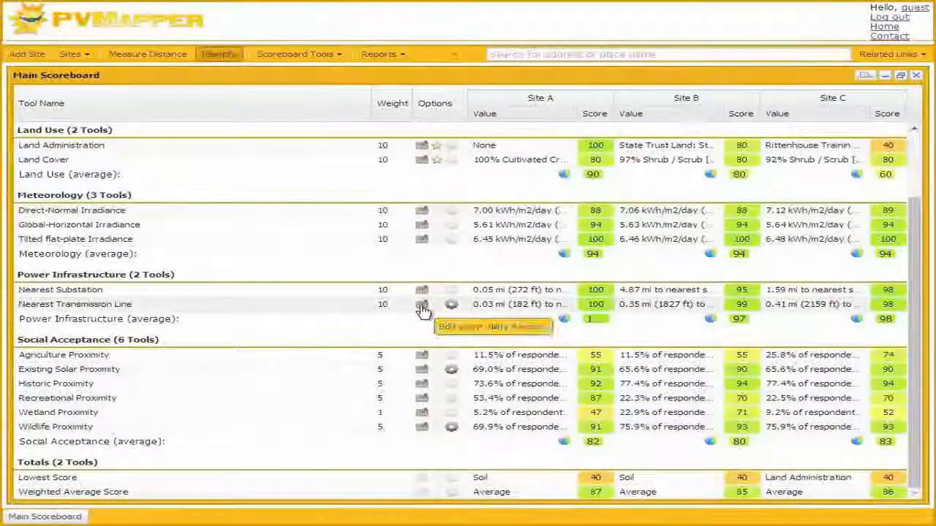
Move p1 of the Nearest Transmission Line scoring curve much closer to p0, at a score of about 60, and save
click(422, 310)
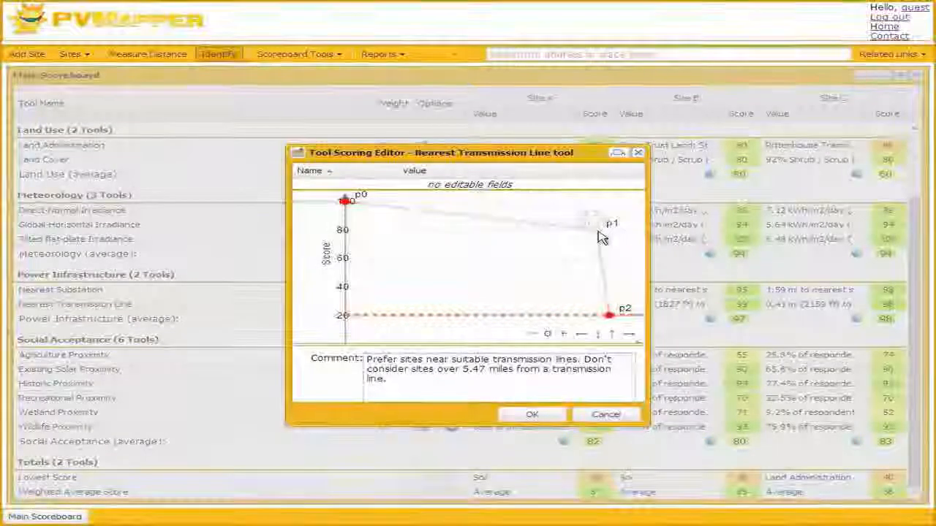
mouse_move(582, 242)
mouse_down()
mouse_move(498, 252)
mouse_move(411, 284)
mouse_move(417, 277)
mouse_move(393, 272)
mouse_move(393, 258)
mouse_up()
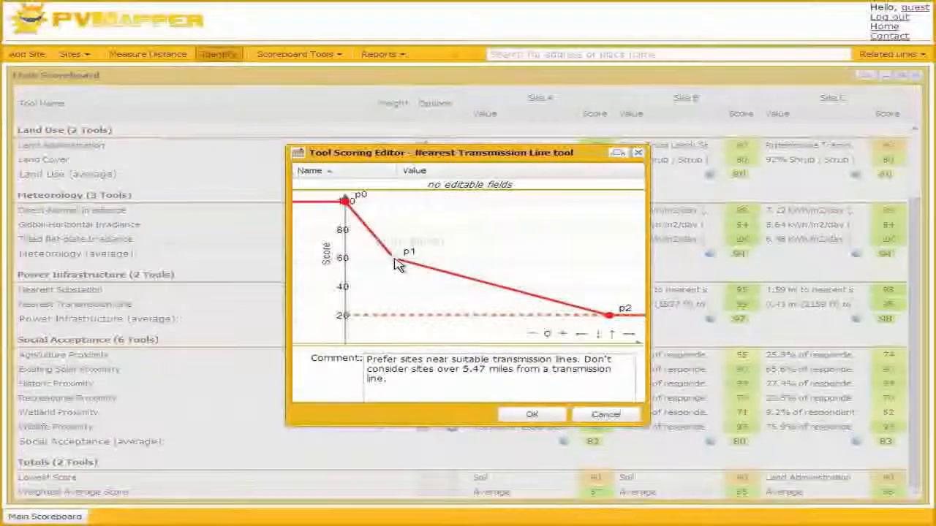
click(545, 413)
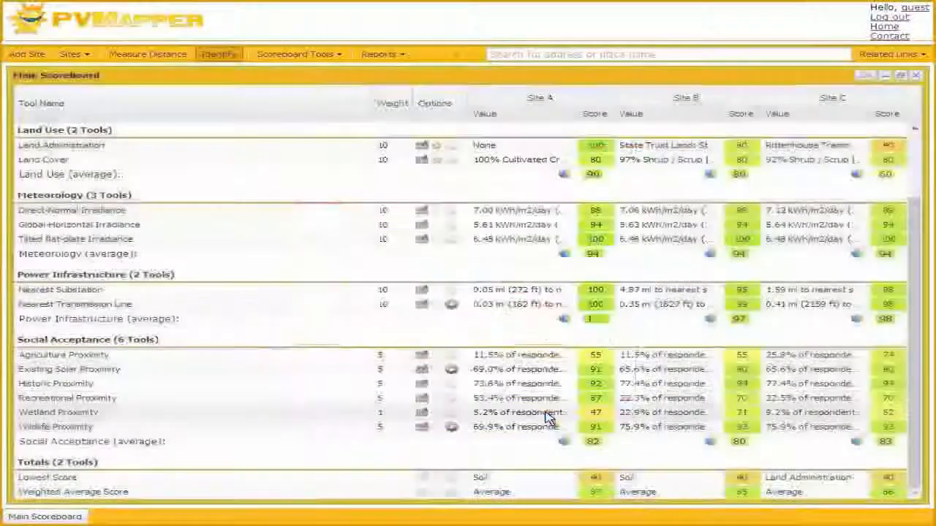